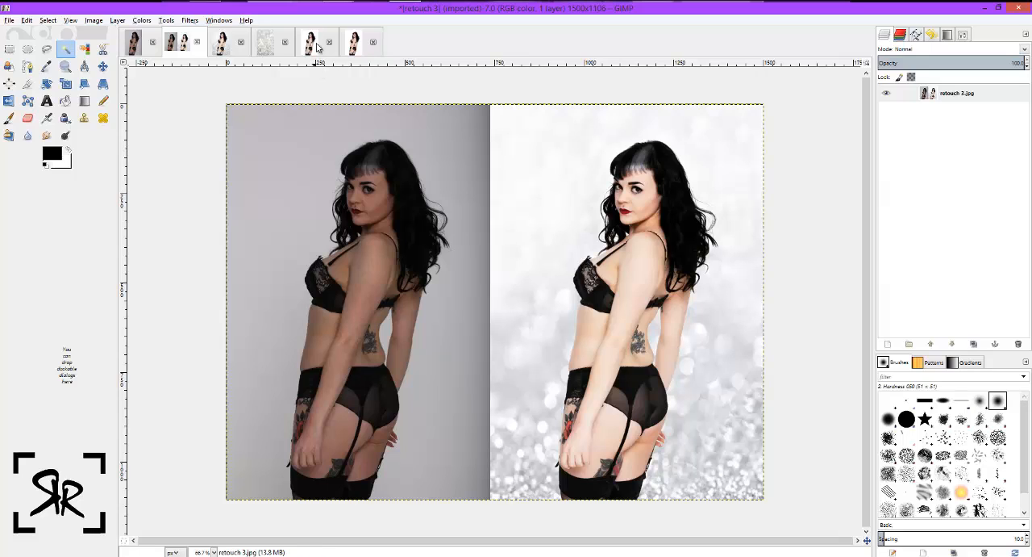
Delete the selected white background around the woman in the IMG_3661_pp working image that contains the pasted layer.
click(353, 42)
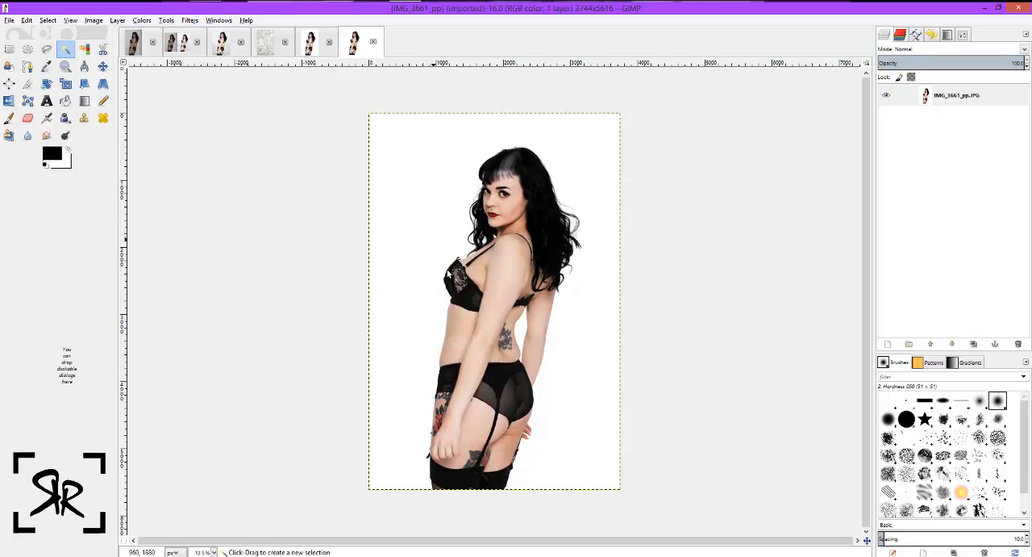
click(46, 100)
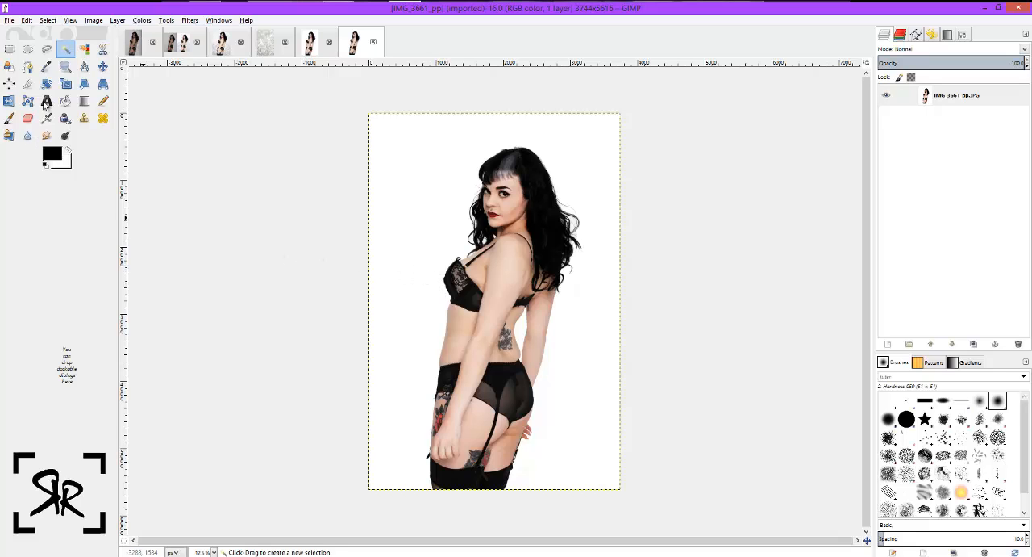
click(66, 50)
click(321, 43)
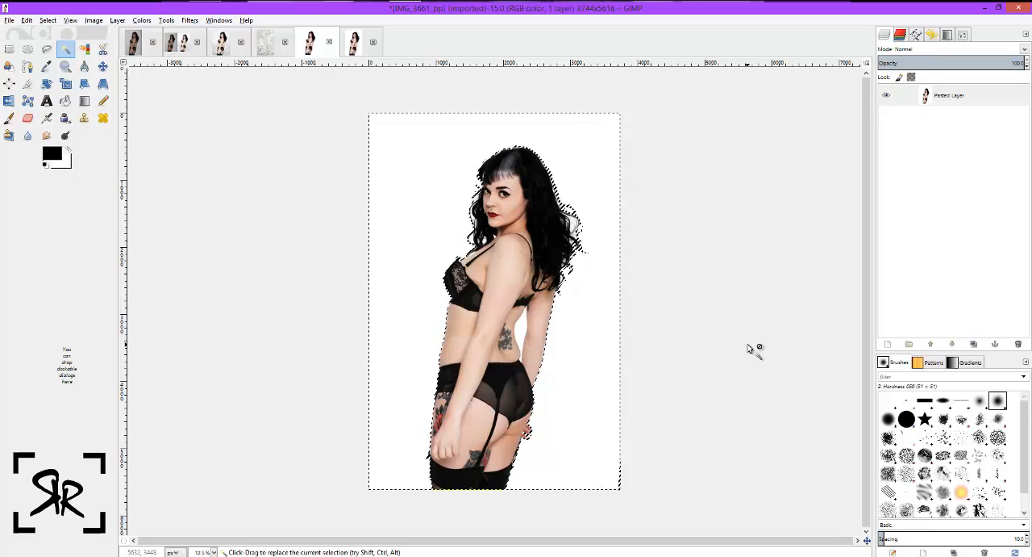
key(Delete)
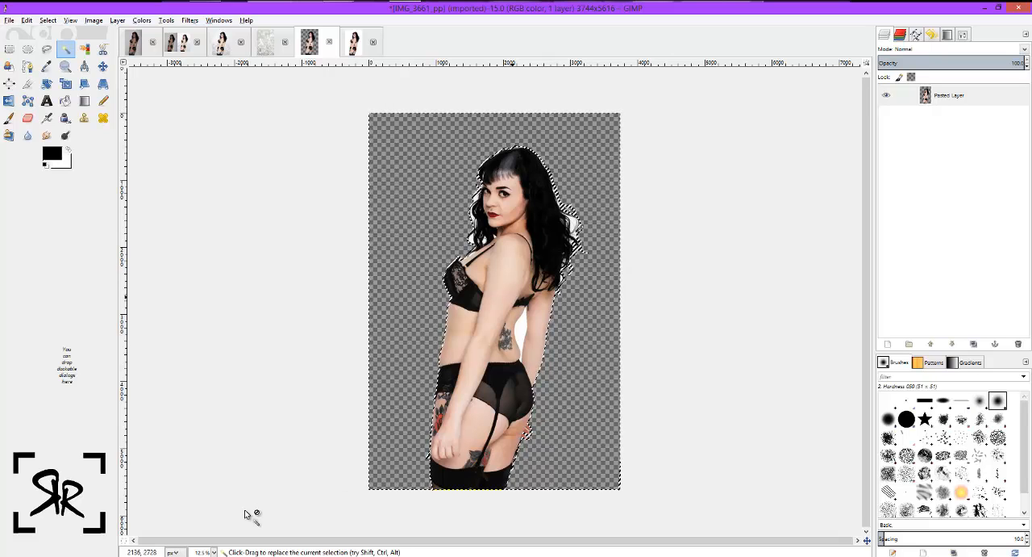
Select and delete the white background patches enclosed by the hair strands at the face side with Fuzzy Select.
click(213, 552)
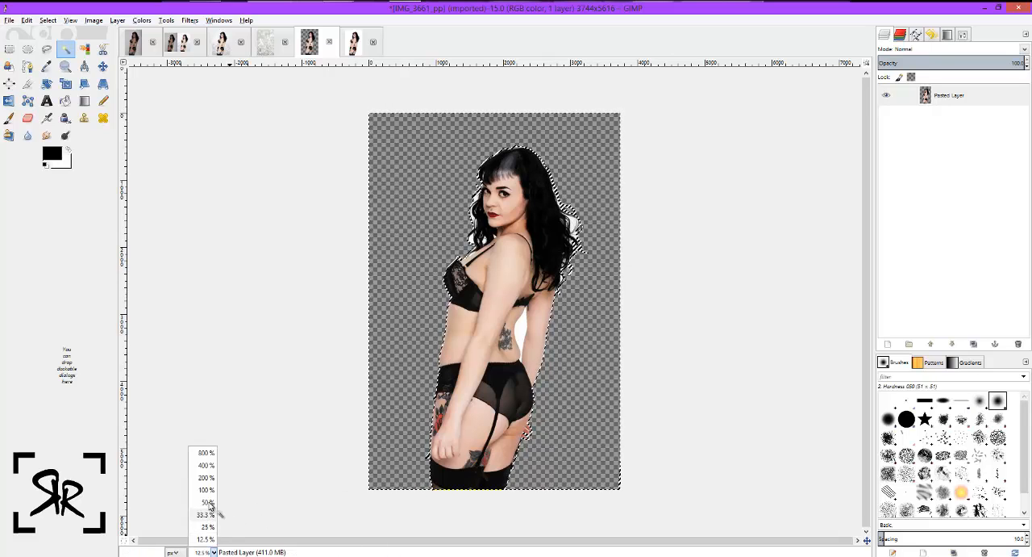
click(206, 502)
scroll(643, 391, up, 5)
scroll(643, 390, down, 5)
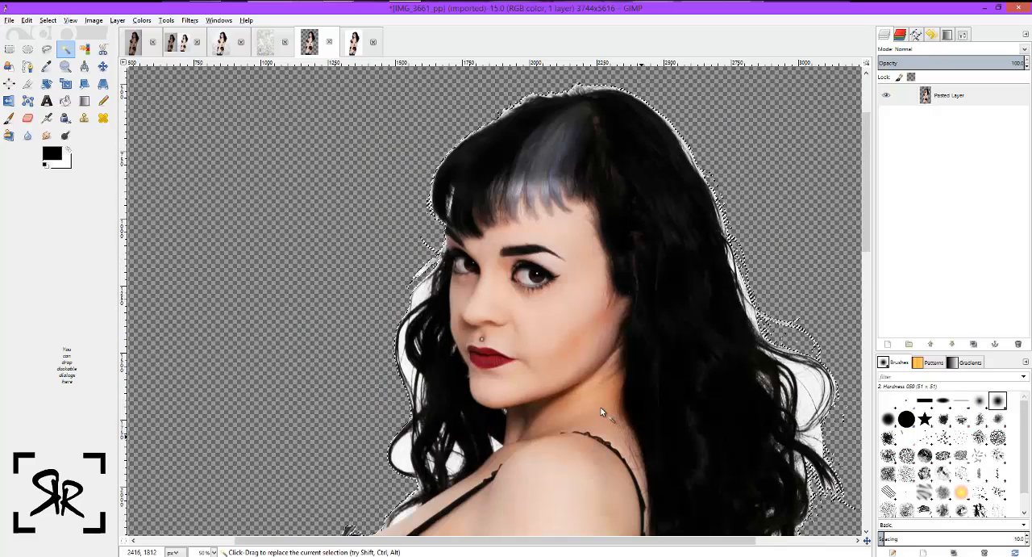
click(403, 329)
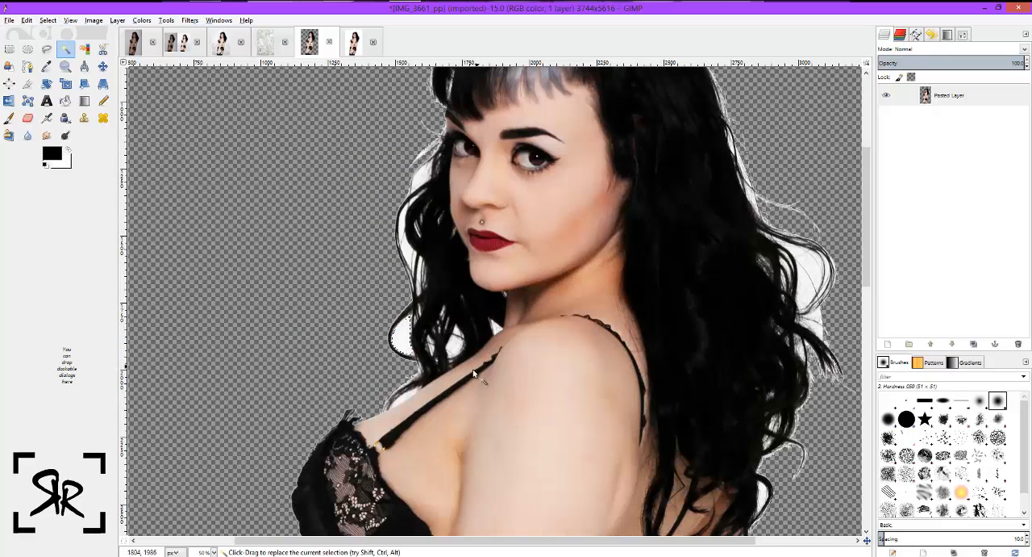
key(Delete)
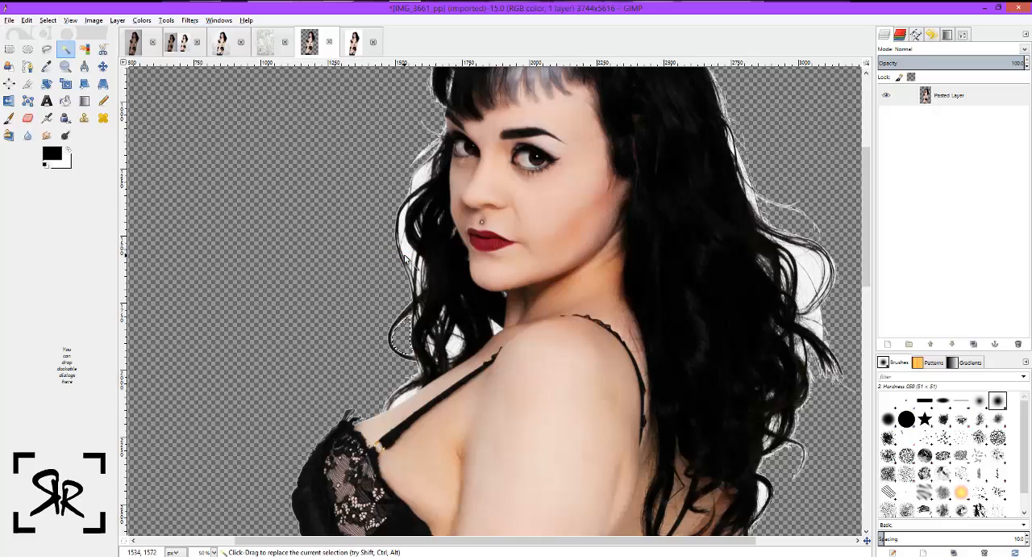
click(407, 254)
key(Delete)
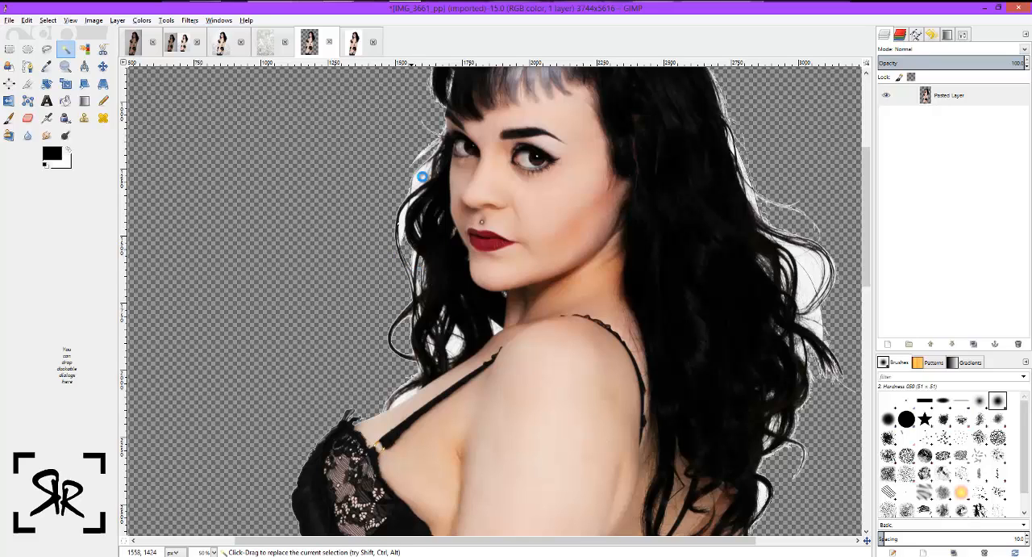
click(403, 222)
key(Delete)
Select and delete the white background patches inside the loose curls at the back of the hair.
click(815, 269)
key(Delete)
click(805, 280)
key(Delete)
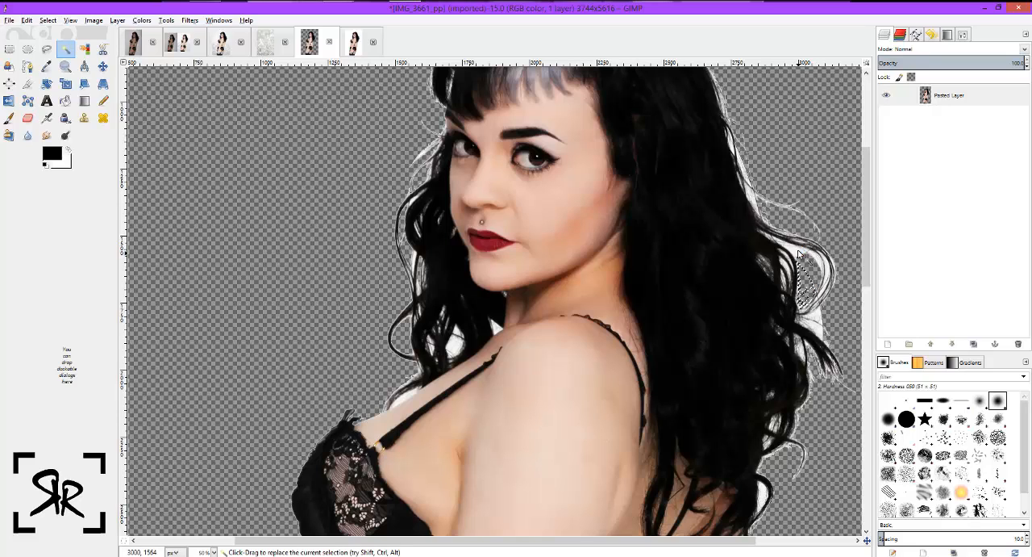
click(796, 252)
click(816, 325)
key(Delete)
click(817, 315)
key(Delete)
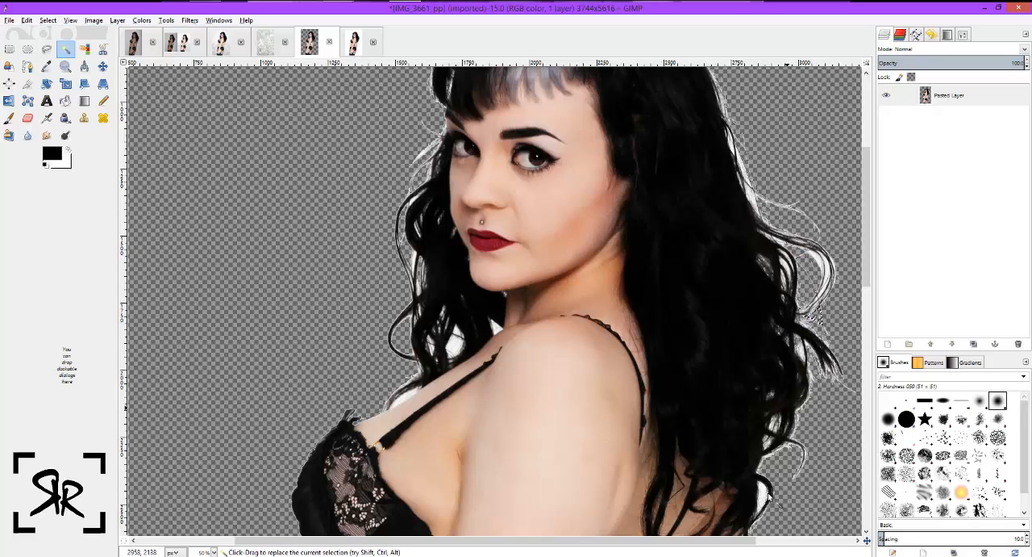
click(765, 492)
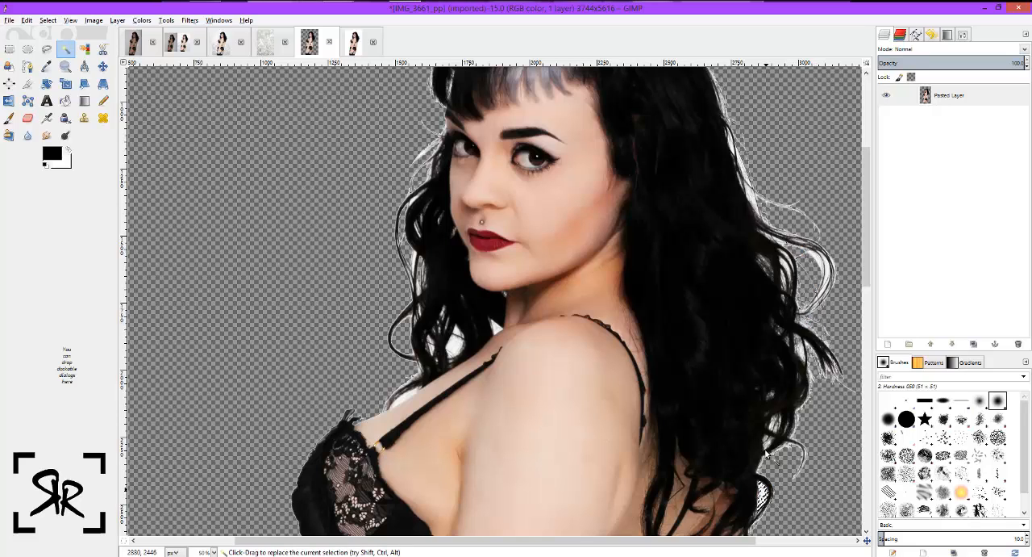
Remove the leftover white fringe along the outer edge and lower curls of the back hair with Fuzzy Select.
click(827, 275)
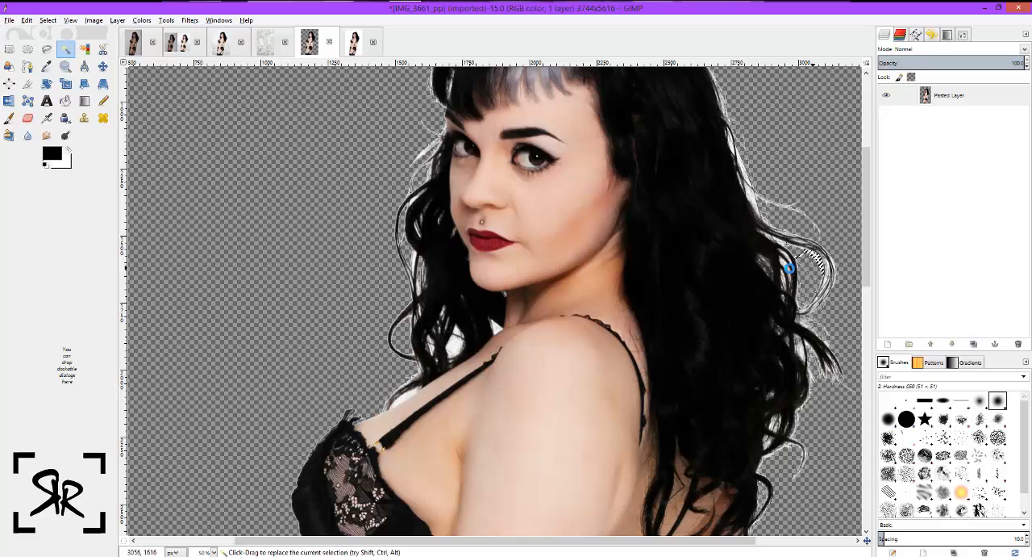
click(790, 273)
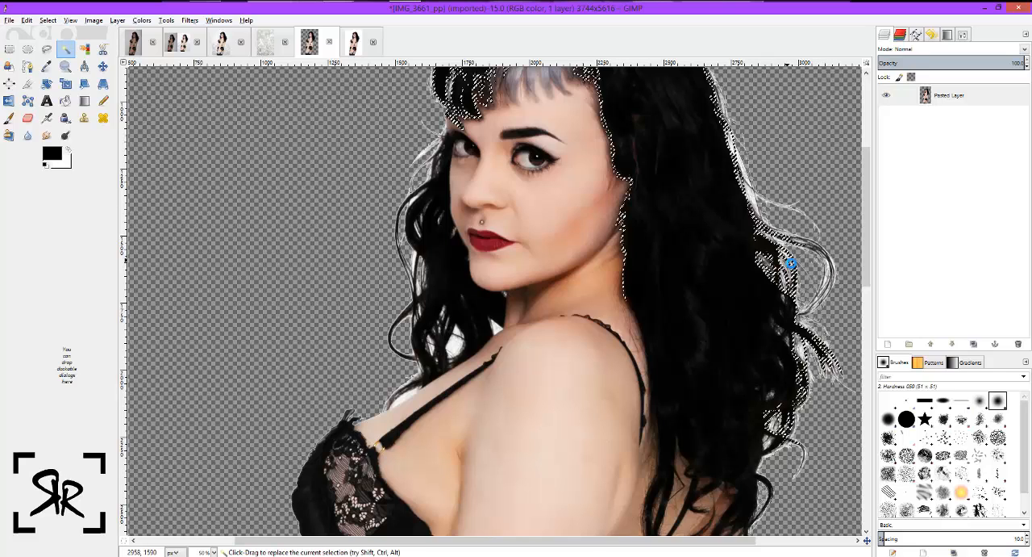
drag(789, 271, 788, 262)
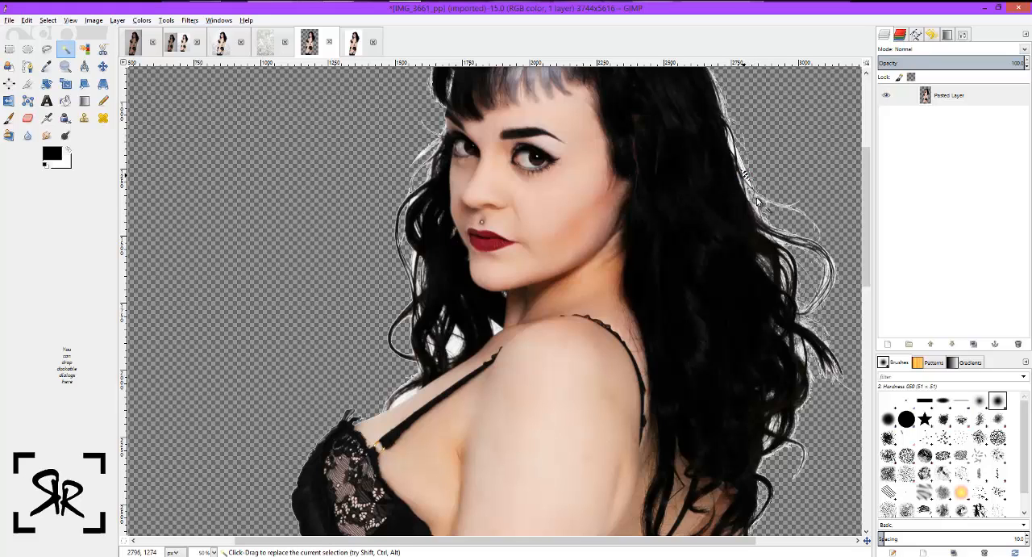
click(736, 151)
click(732, 145)
key(Delete)
click(758, 211)
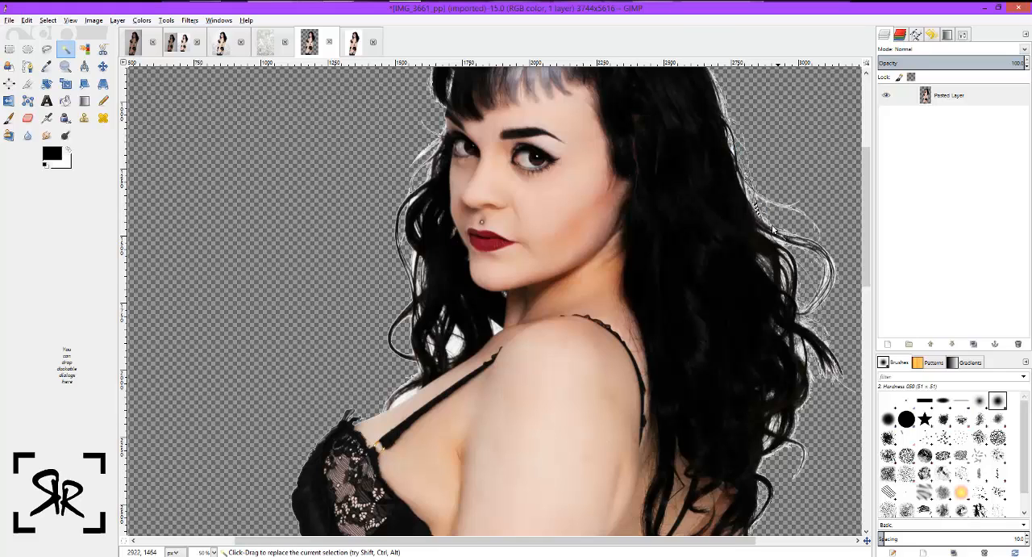
click(779, 229)
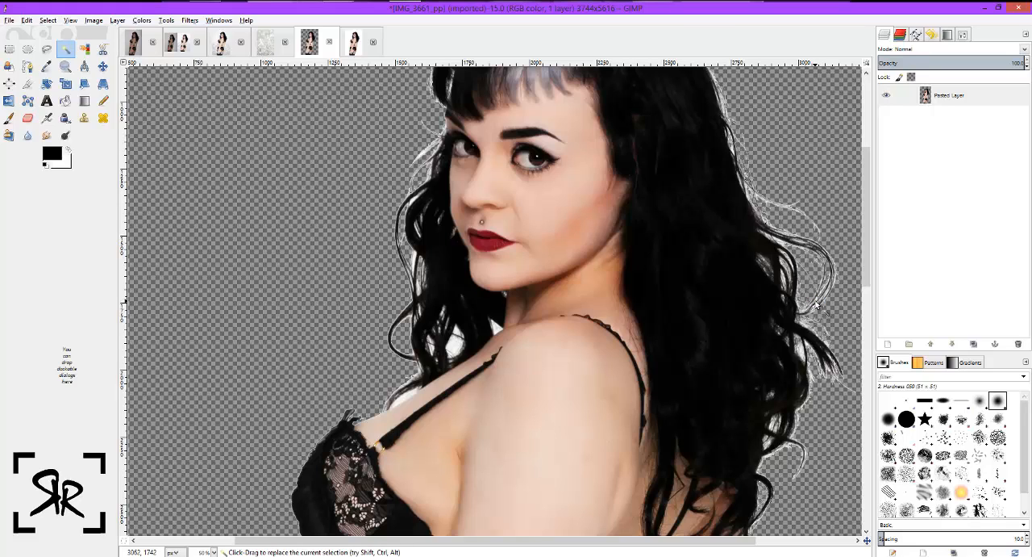
click(788, 447)
click(771, 448)
Clear the leftover white around the bangs, the face-side strands and the gap between the hair and shoulder.
scroll(634, 343, up, 3)
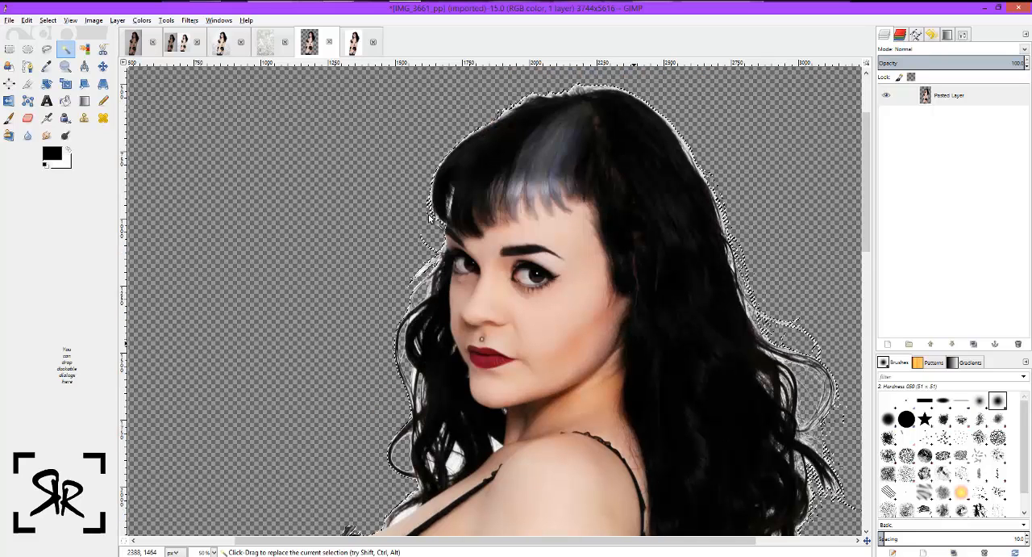
click(430, 191)
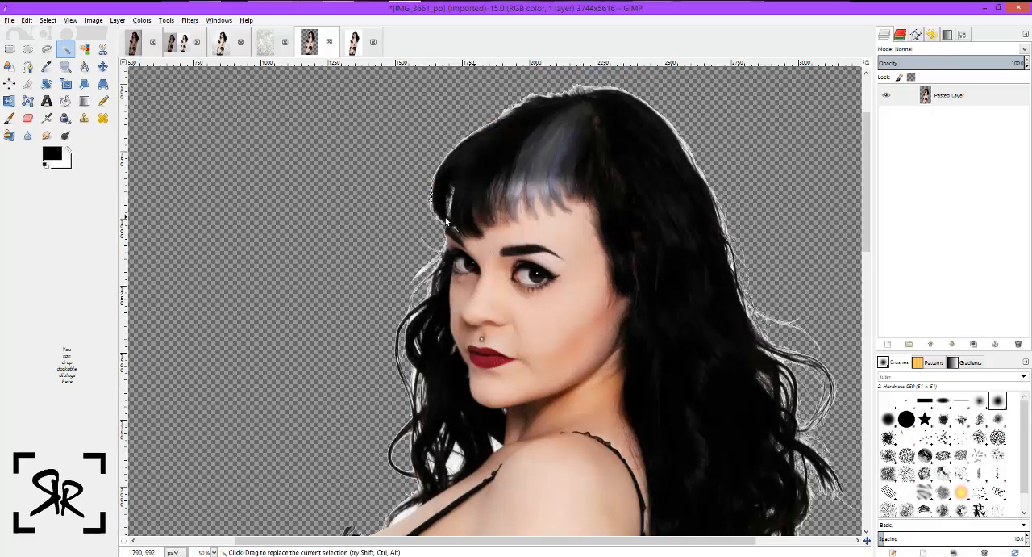
click(430, 263)
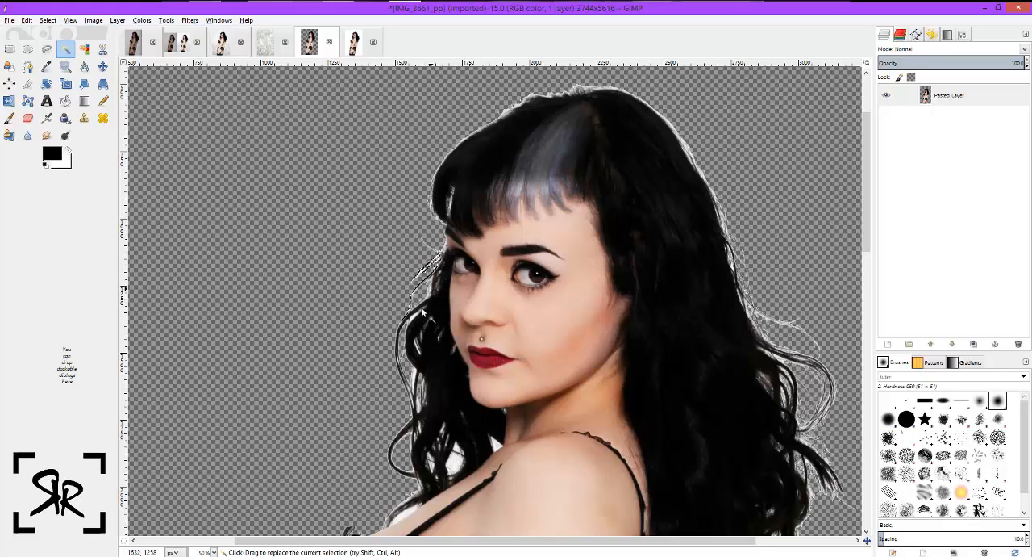
click(423, 322)
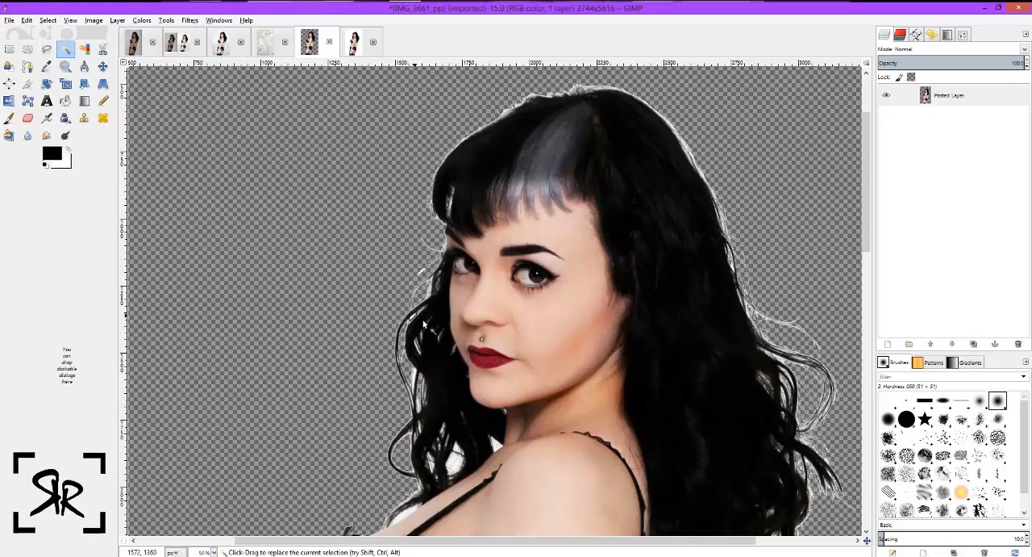
click(415, 376)
click(455, 449)
click(495, 445)
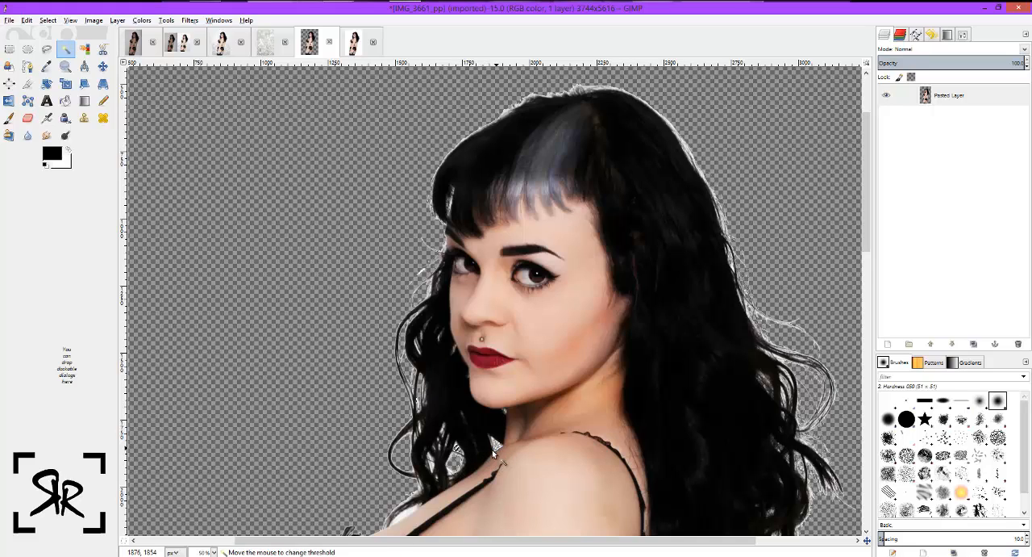
key(Delete)
click(407, 513)
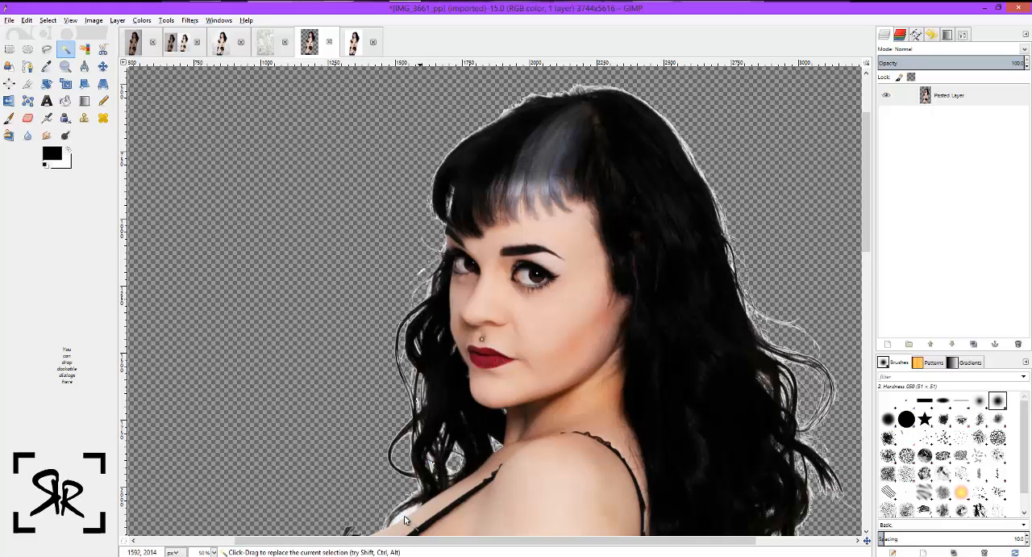
Select and delete the white background enclosed between the woman's waist and her rear arm.
scroll(597, 380, up, 3)
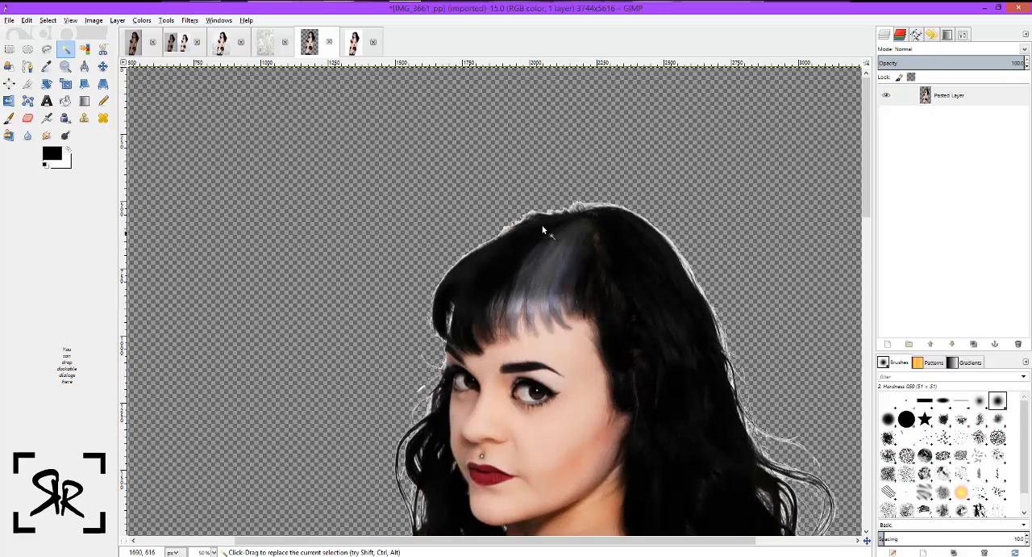
scroll(778, 370, down, 9)
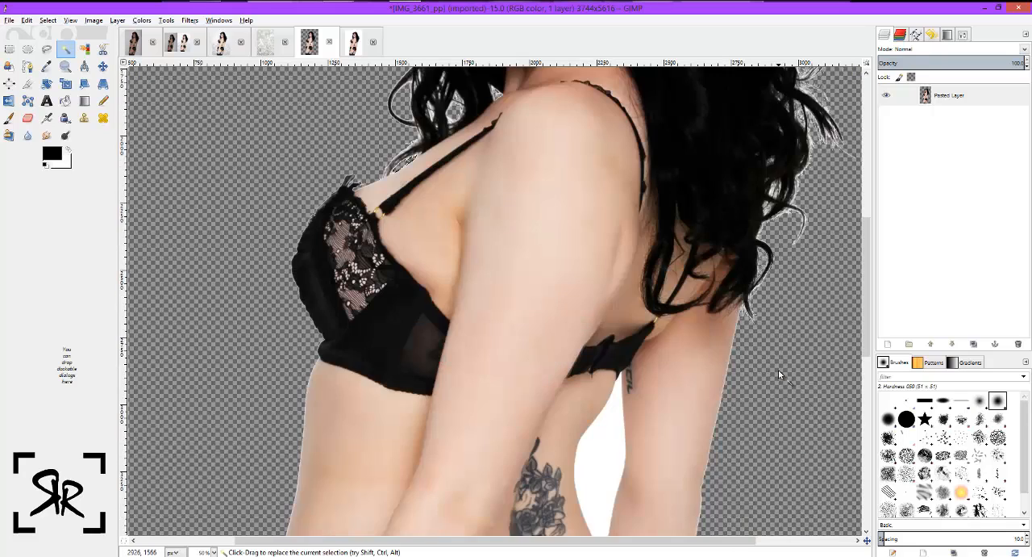
scroll(614, 237, down, 5)
click(610, 231)
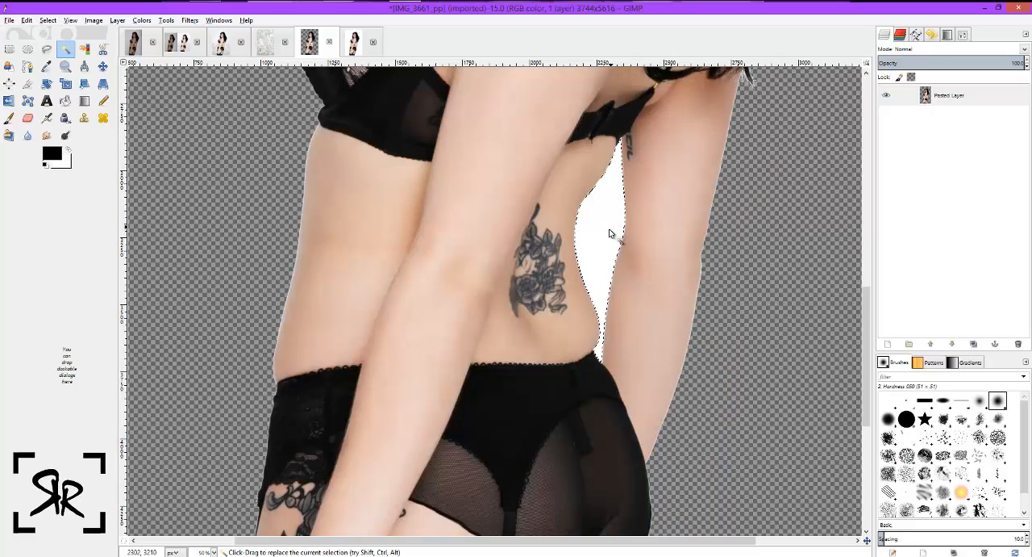
key(Delete)
Check the silver bokeh backdrop image, and select the whole canvas of the cutout image.
scroll(720, 337, up, 12)
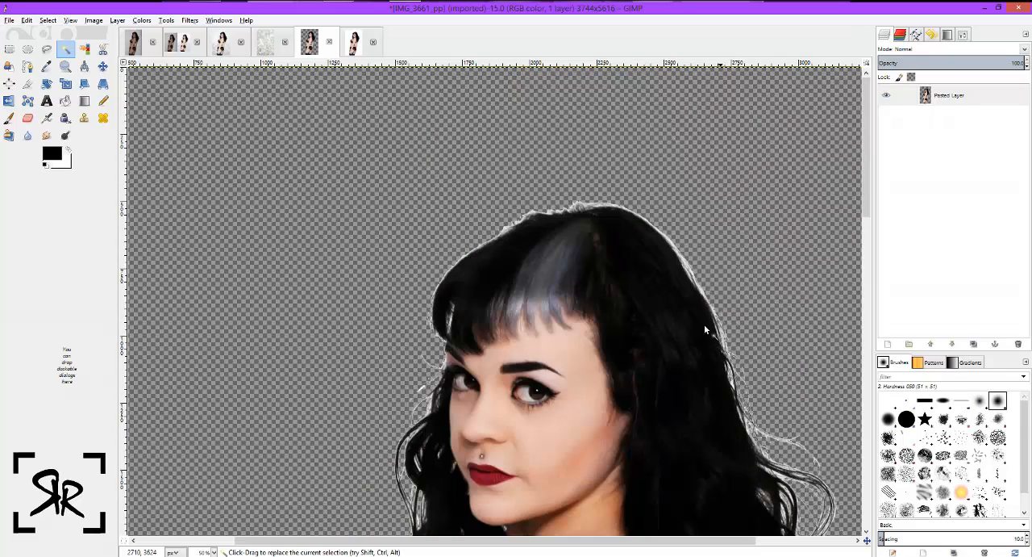
click(266, 41)
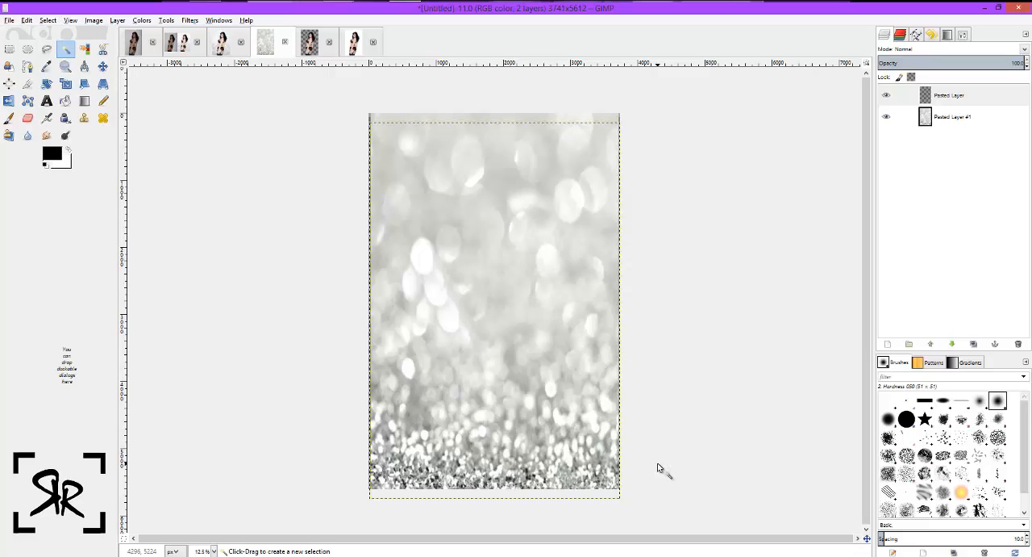
click(320, 49)
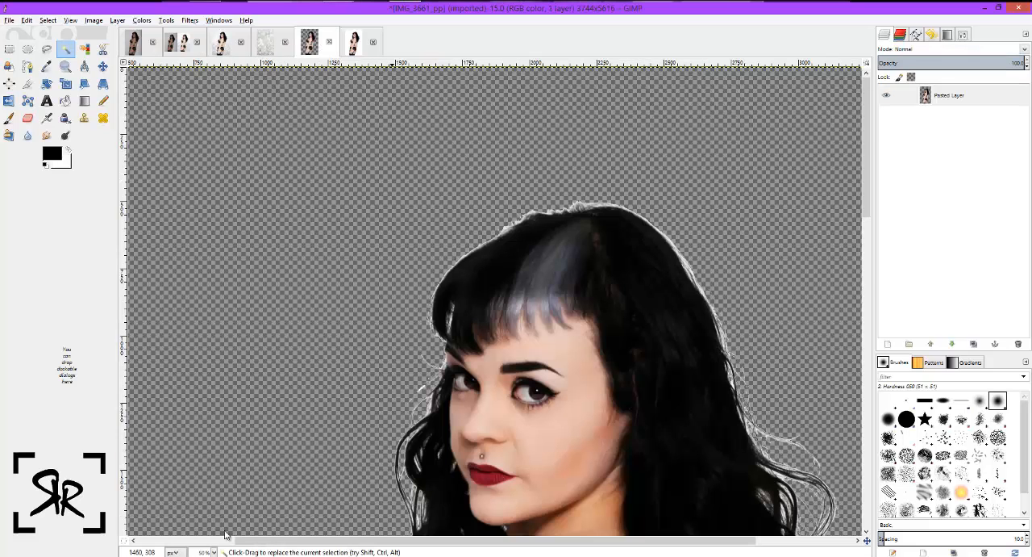
scroll(230, 531, down, 2)
click(206, 551)
click(203, 524)
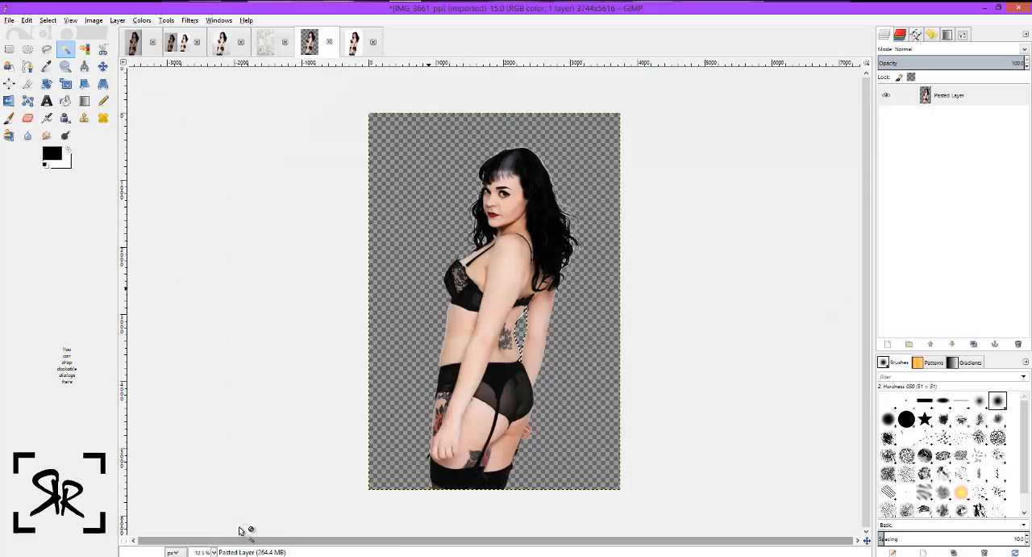
click(433, 487)
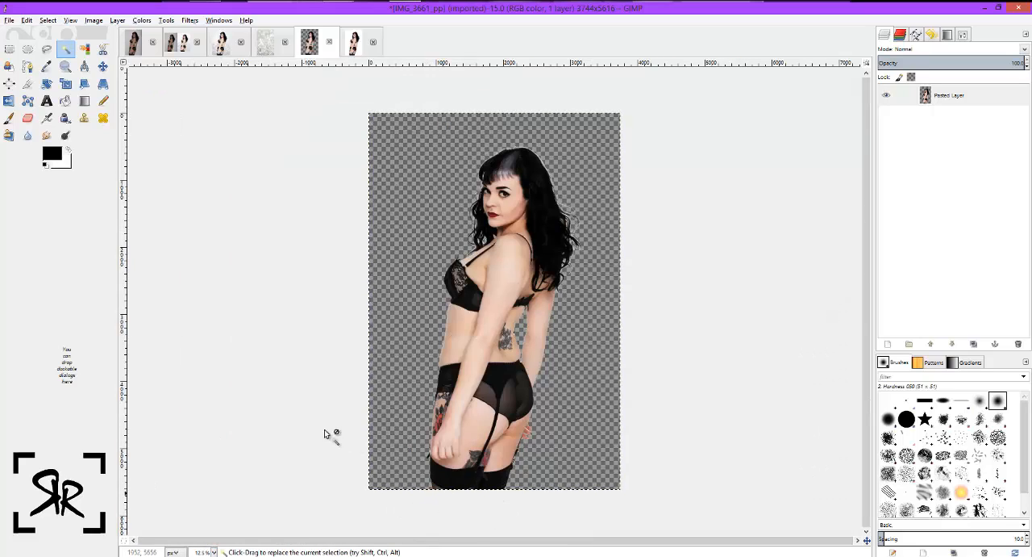
Paste the copied picture into the silver bokeh backdrop image and return to the cutout image.
click(267, 42)
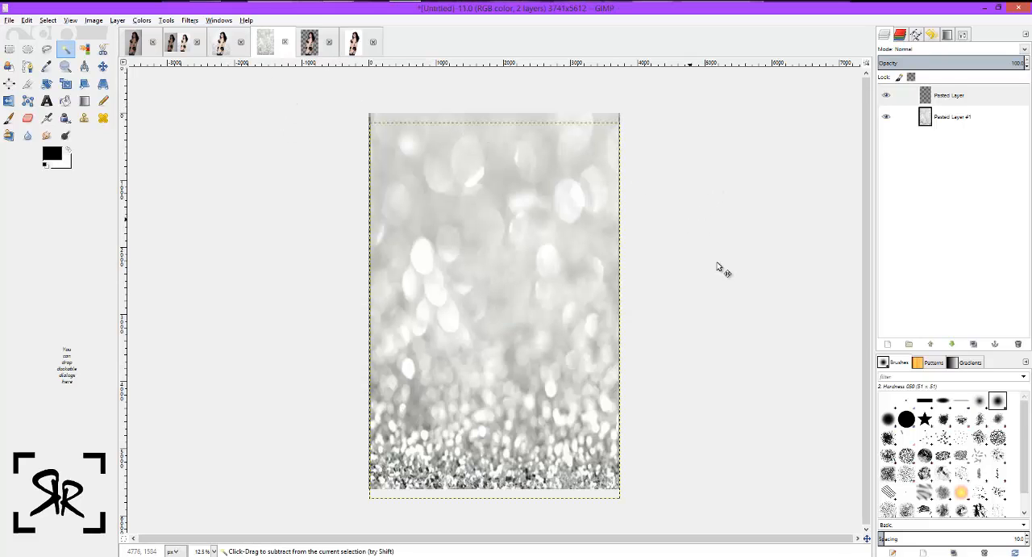
key(ctrl+v)
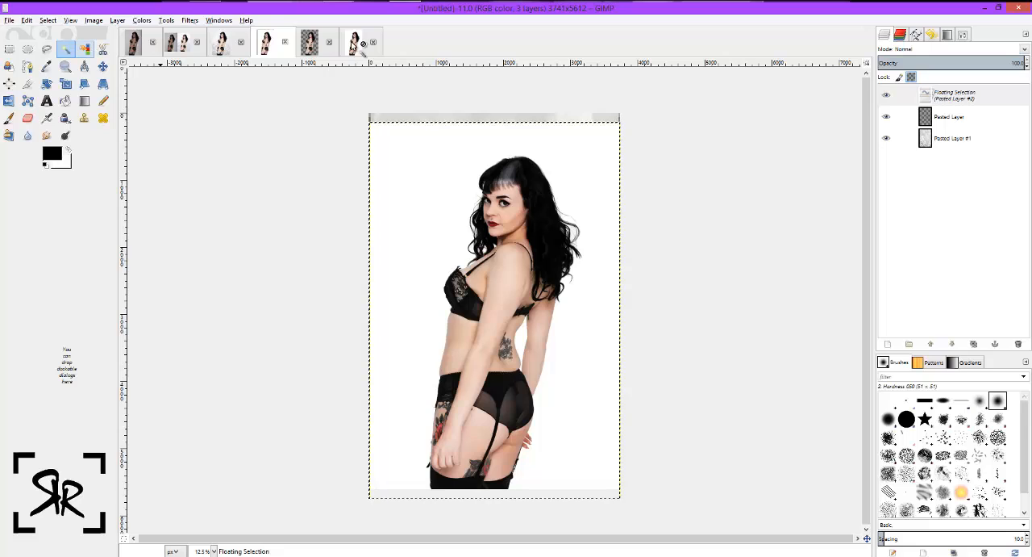
click(309, 42)
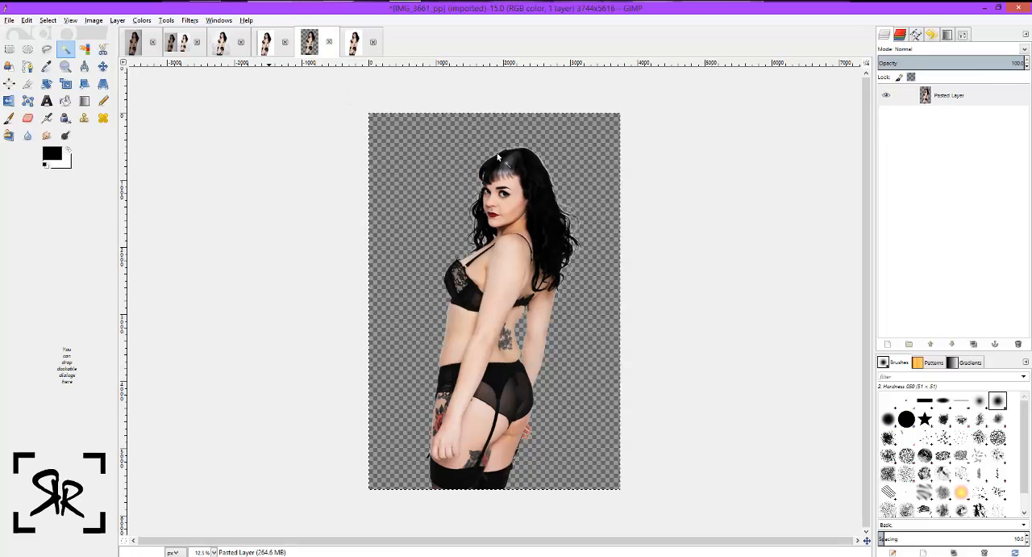
Select the transparent surroundings in the cutout image, and paste the cut-out woman into the silver bokeh backdrop image as a new layer.
click(421, 151)
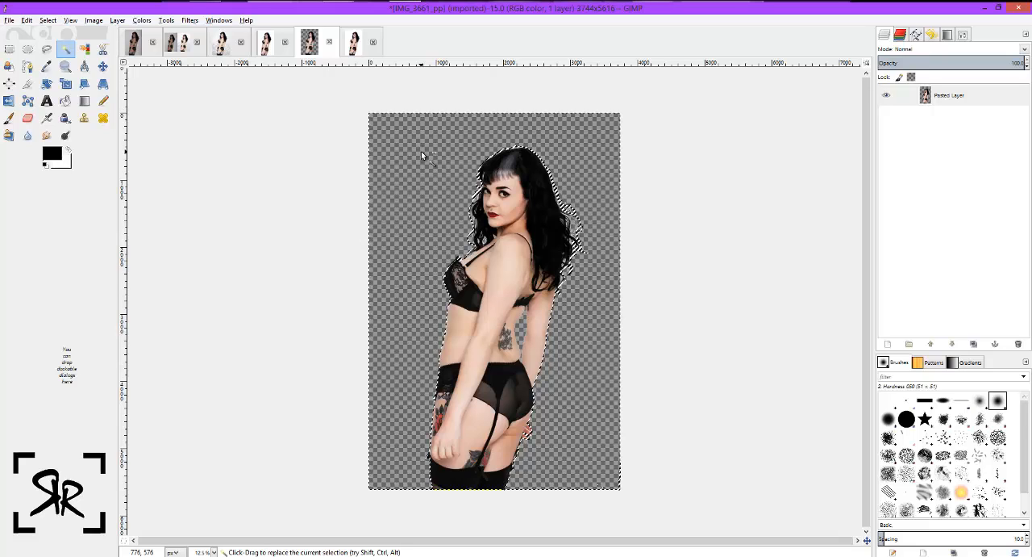
key(ctrl+v)
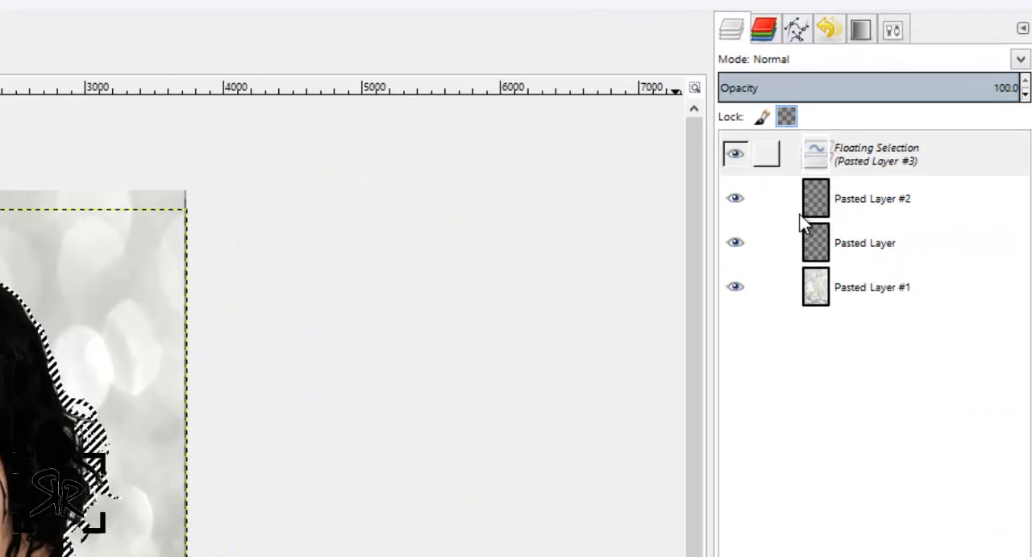
right_click(804, 225)
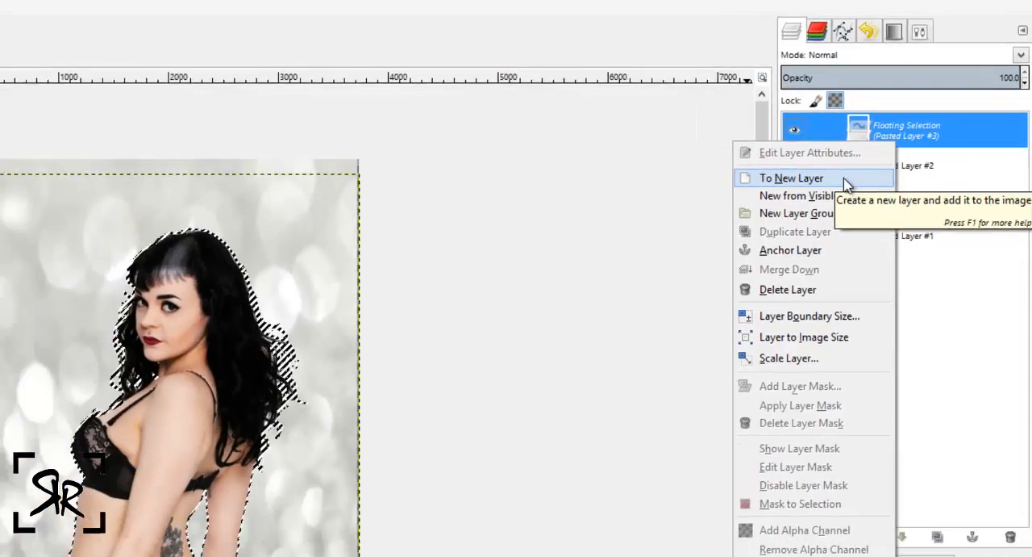
click(801, 219)
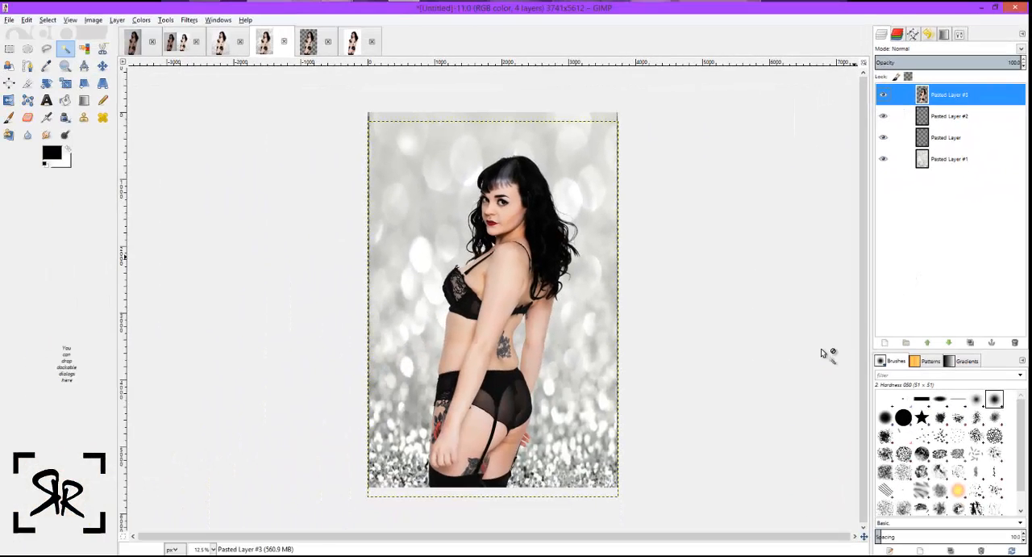
Select and clear the leftover white between the rear garter strap and the thigh at 33.3% zoom.
click(213, 549)
click(205, 511)
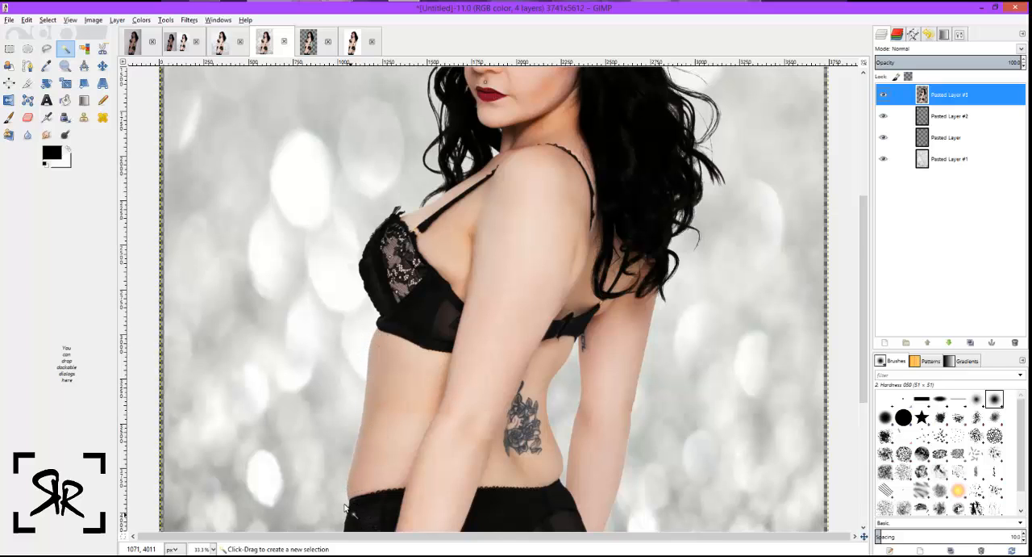
scroll(345, 508, down, 6)
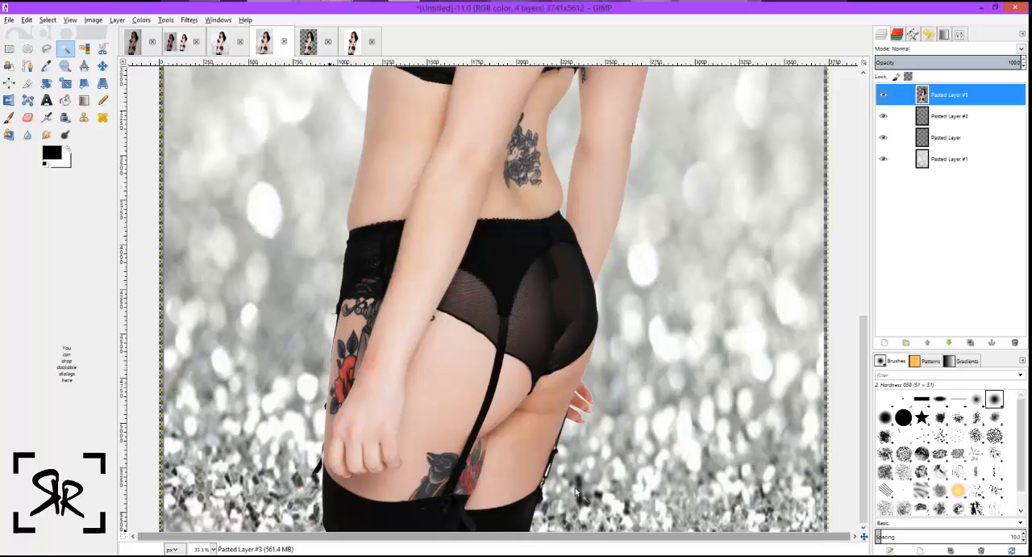
click(547, 477)
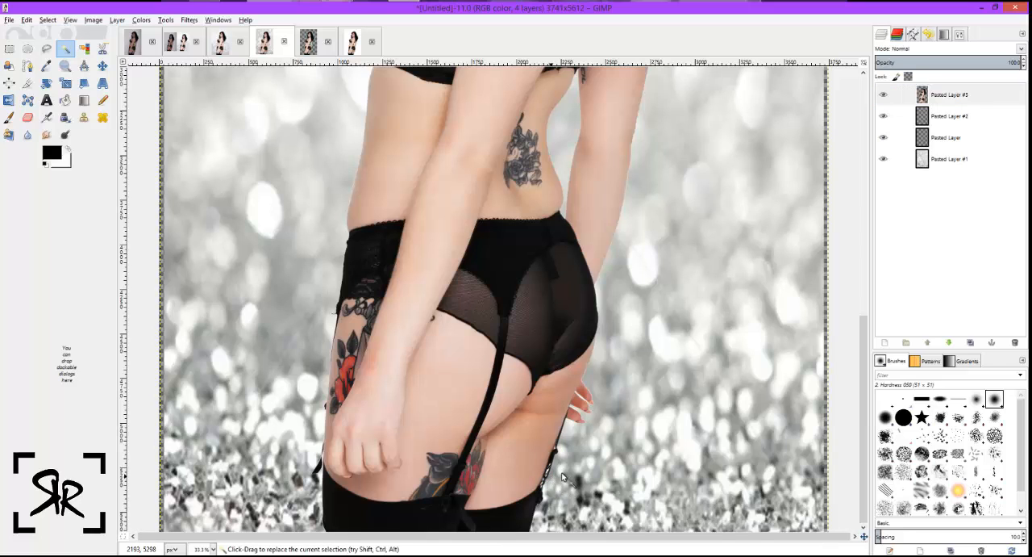
Examine the cutout edges around the hair, shoulders, waist and arms against the bokeh backdrop, and return to 12.5% zoom.
scroll(591, 460, up, 12)
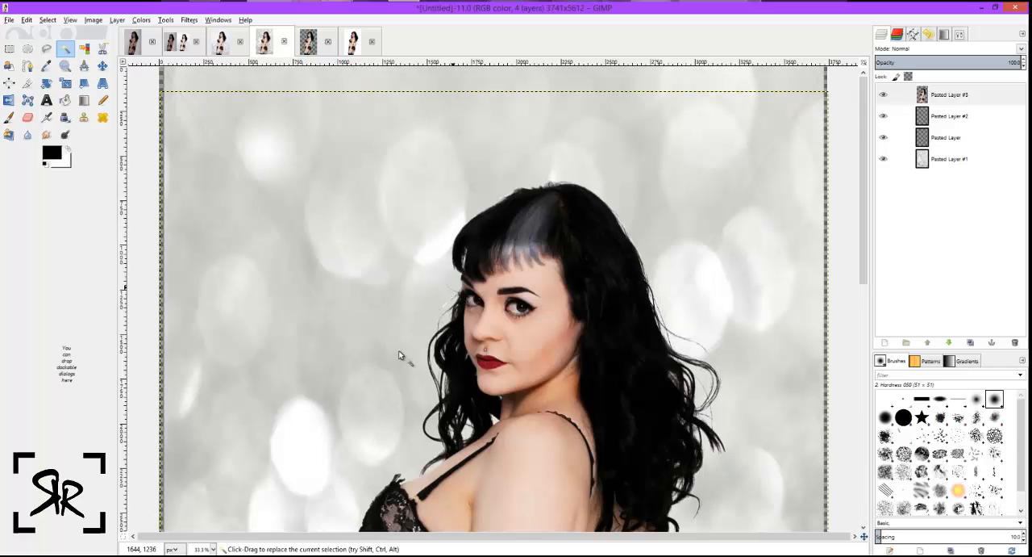
scroll(726, 388, down, 5)
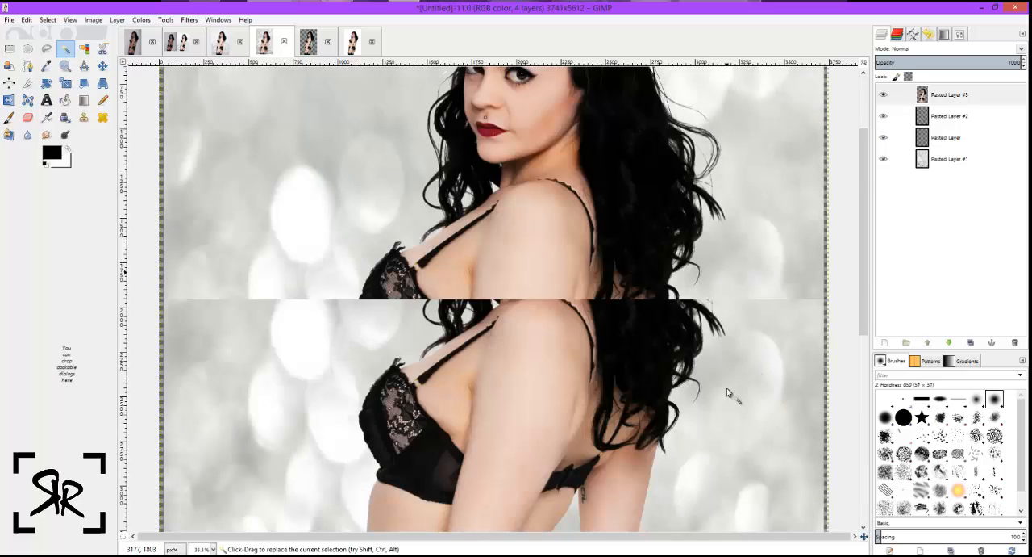
scroll(726, 377, up, 2)
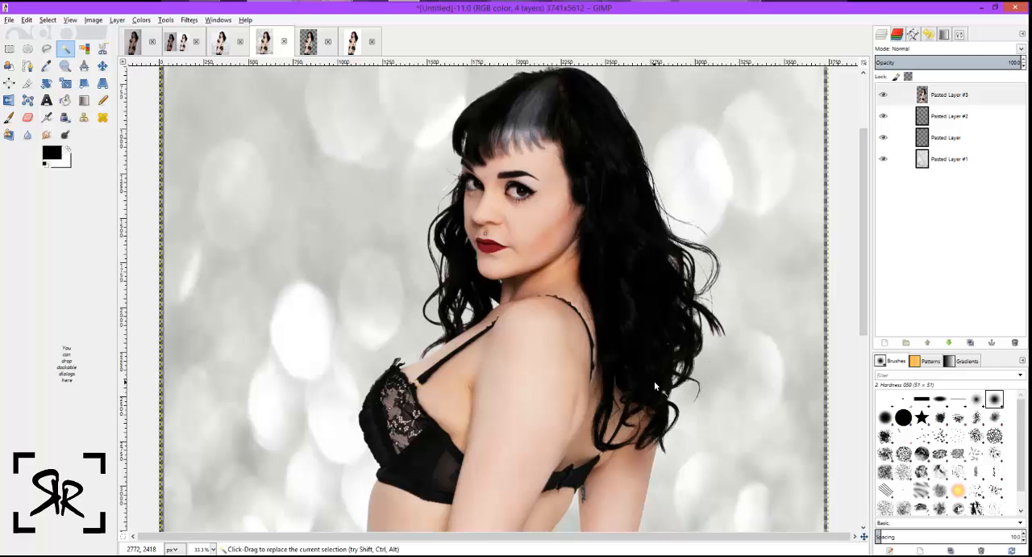
scroll(654, 381, down, 5)
scroll(654, 381, up, 5)
scroll(655, 381, down, 2)
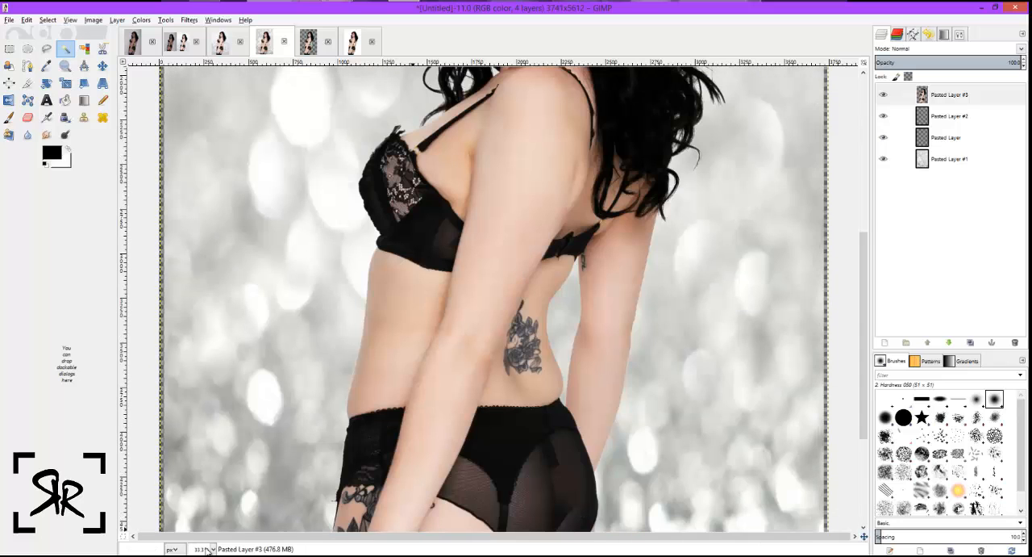
click(213, 548)
click(213, 537)
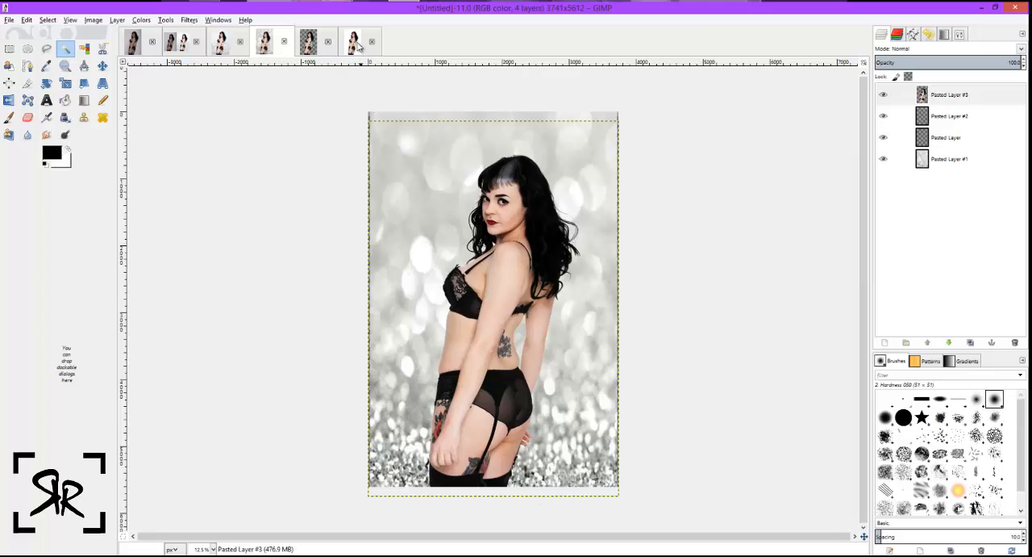
In the original IMG_3661 photo, start a Scissors Select outline above the bangs and trace over the crown to the back of the head.
click(137, 49)
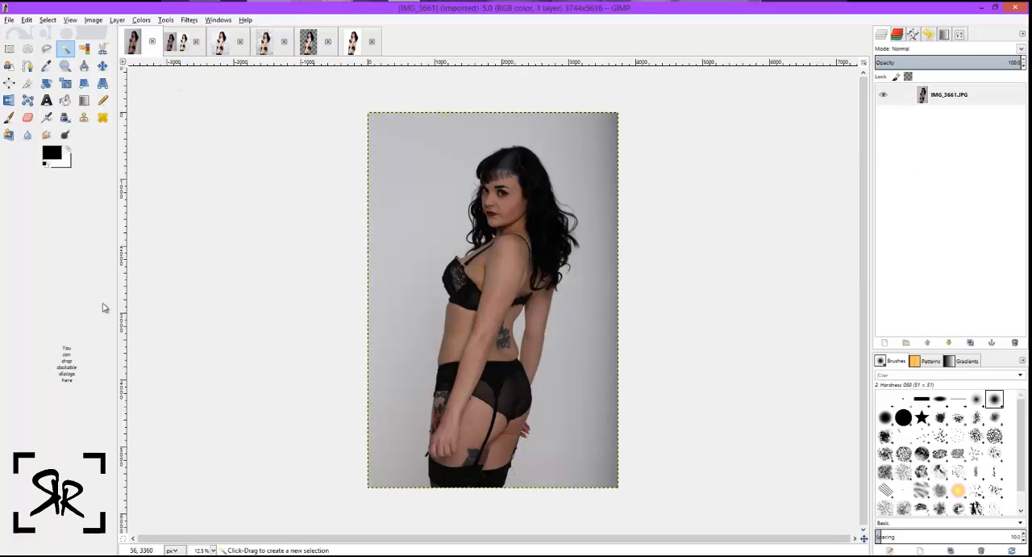
click(212, 549)
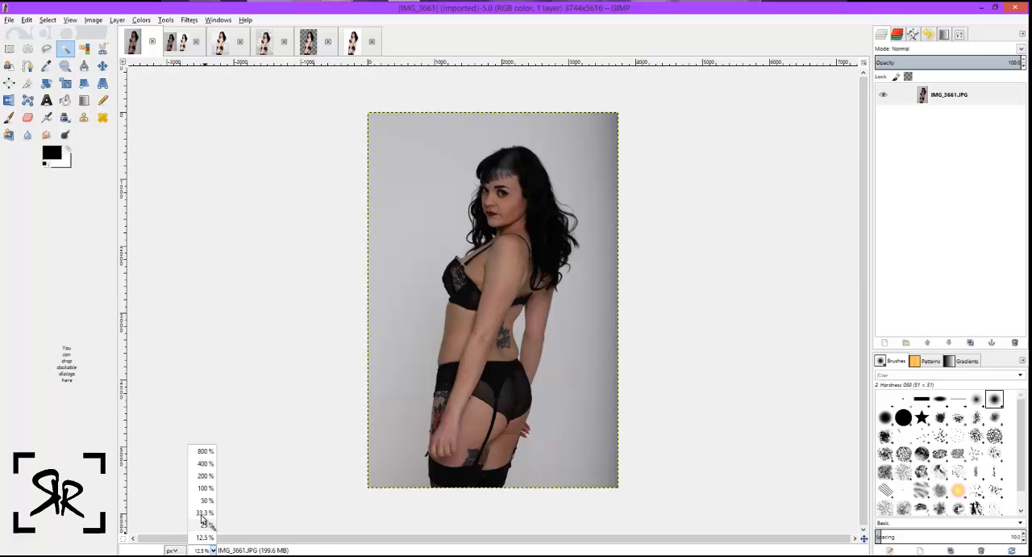
click(205, 519)
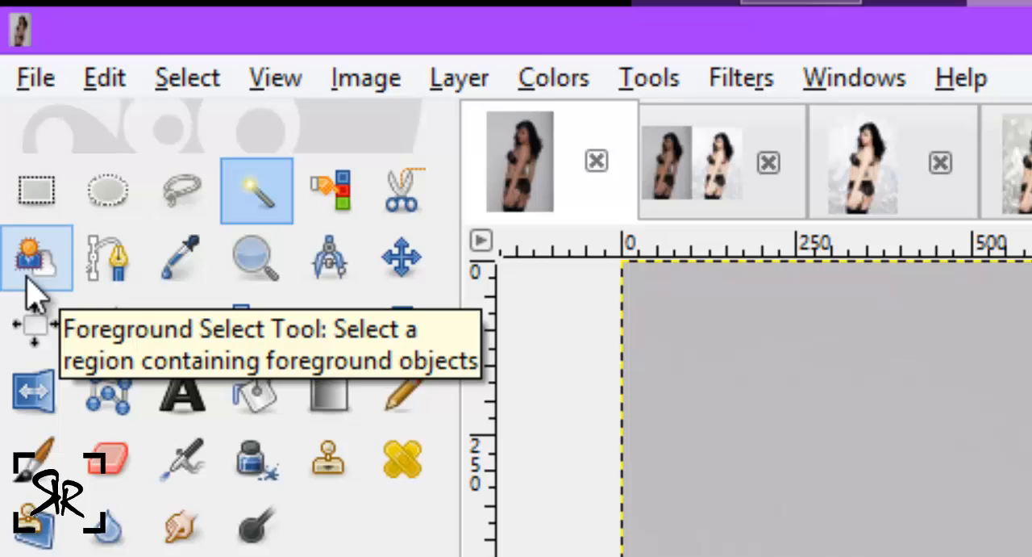
click(391, 211)
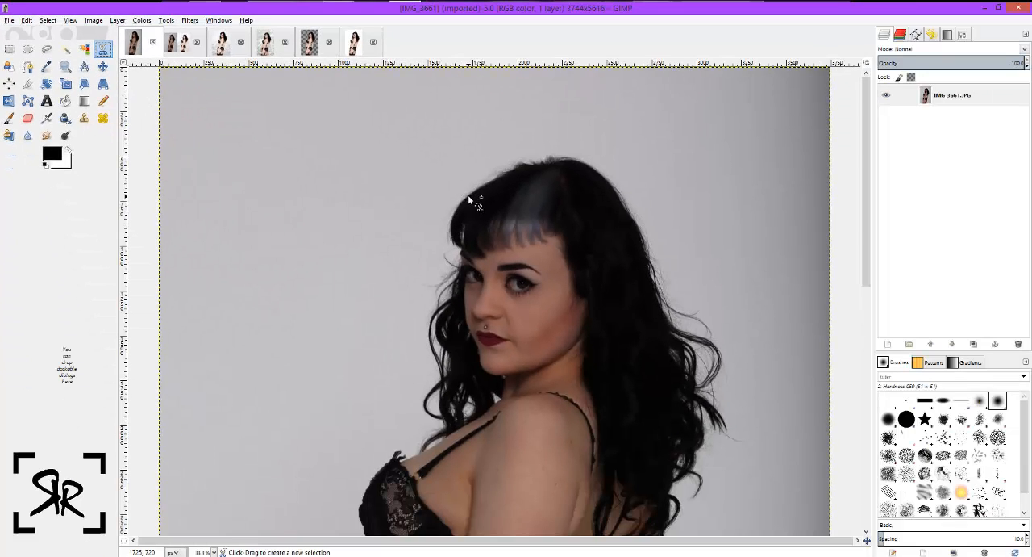
click(468, 196)
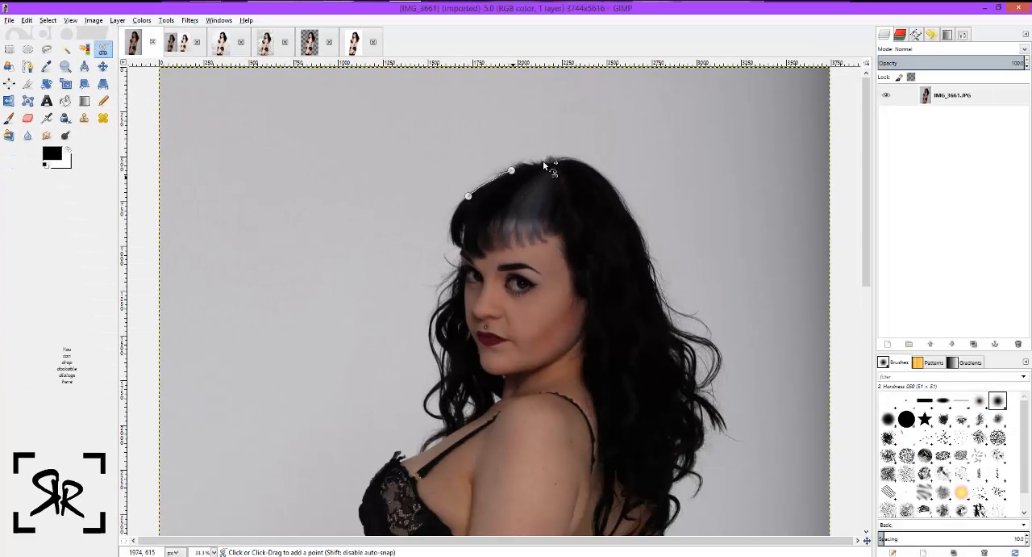
click(543, 162)
click(583, 161)
click(610, 181)
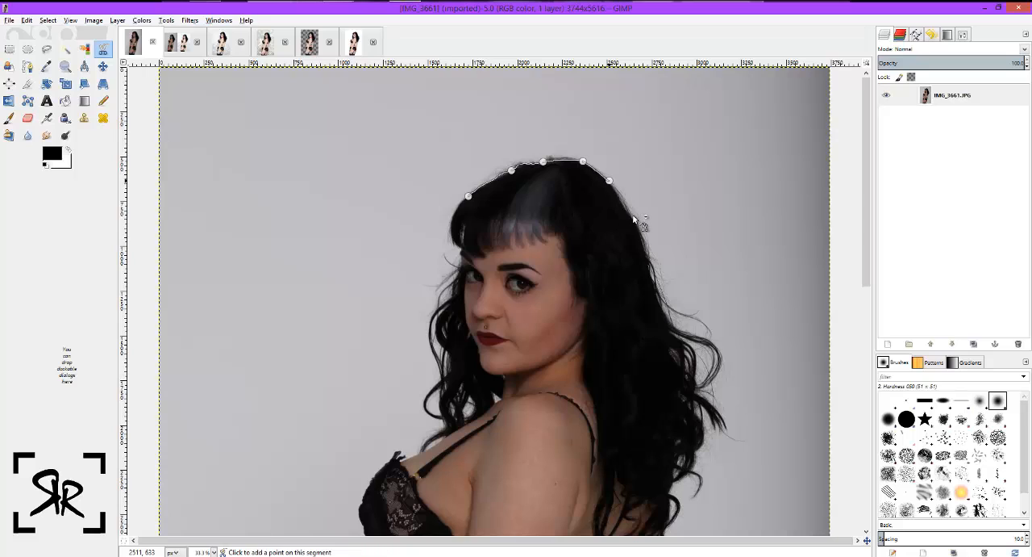
click(632, 216)
click(649, 262)
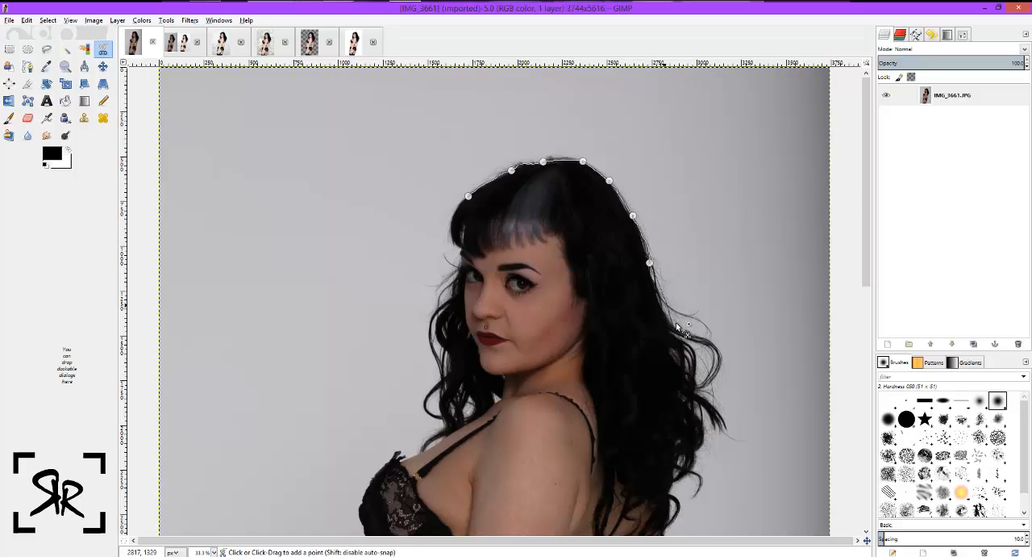
Extend the scissors outline down the back of the hair and around the outermost flyaway curl.
click(664, 302)
click(676, 326)
click(699, 332)
click(720, 349)
click(718, 372)
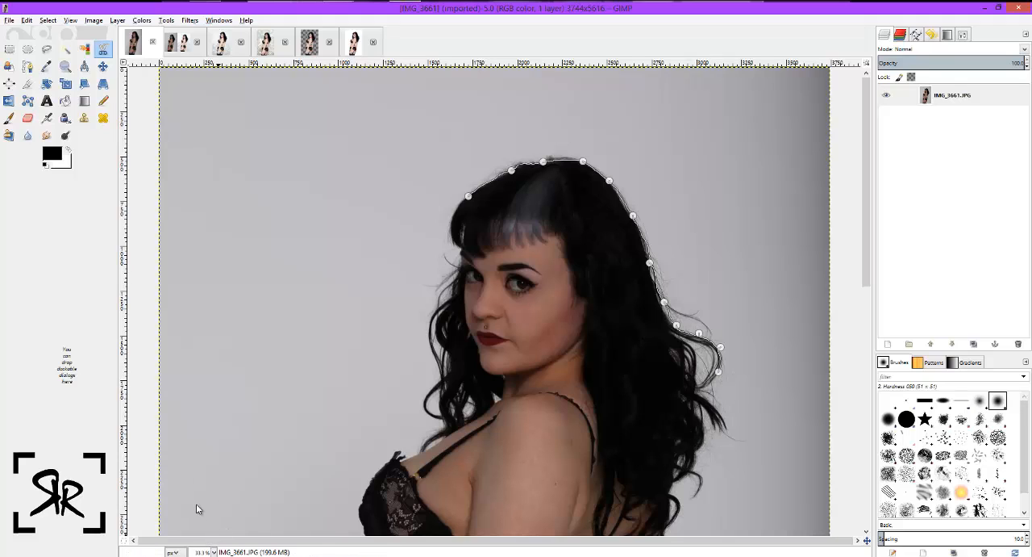
At 100% zoom, trace the outline in beneath the outermost curl and back out along the top of the next strand.
click(204, 552)
click(203, 498)
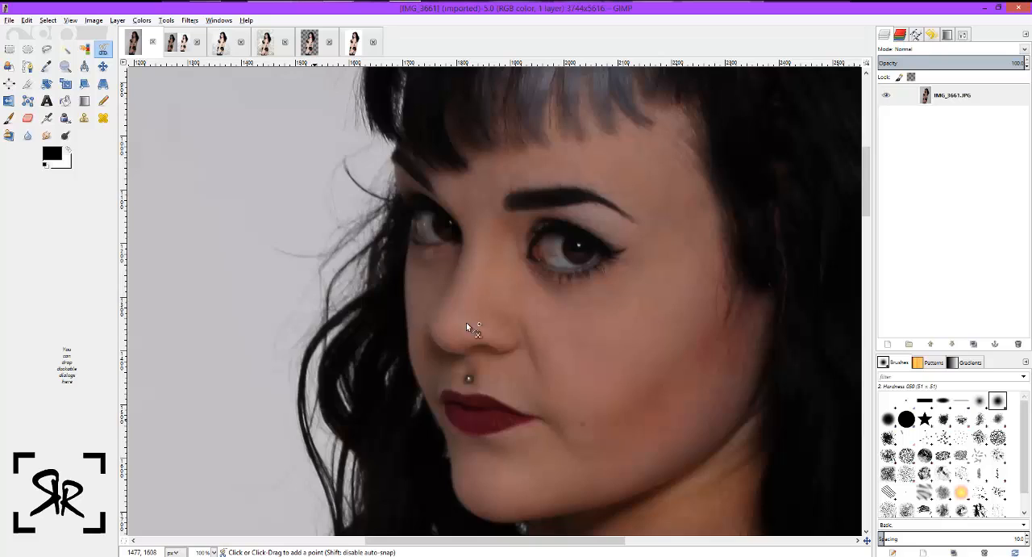
scroll(466, 322, up, 5)
scroll(538, 272, down, 1)
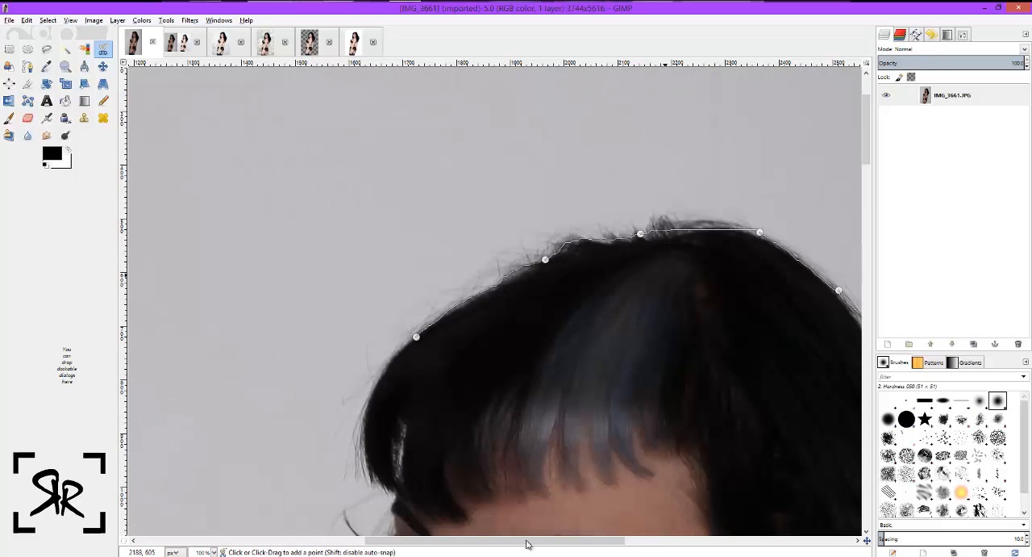
scroll(653, 477, right, 5)
scroll(629, 427, down, 5)
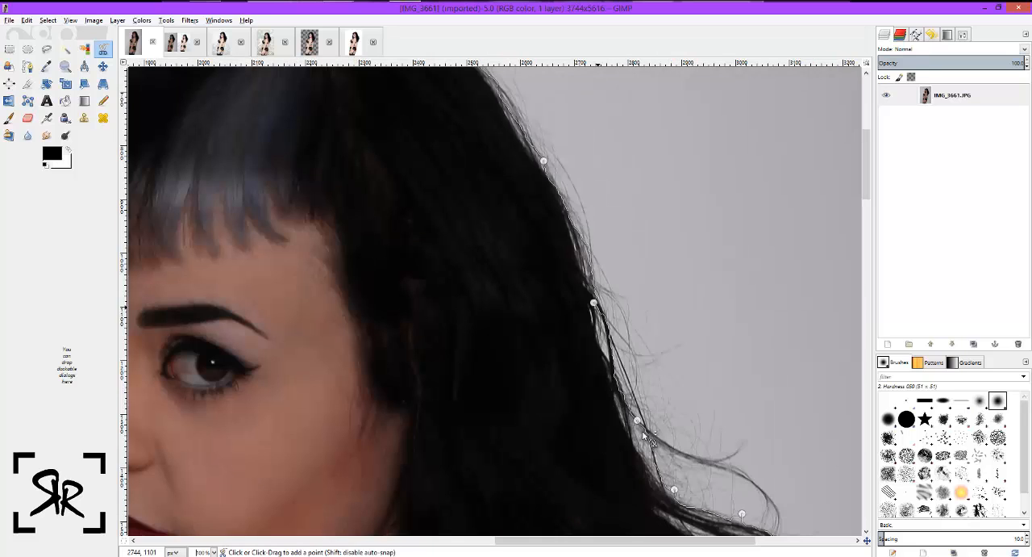
scroll(730, 445, down, 5)
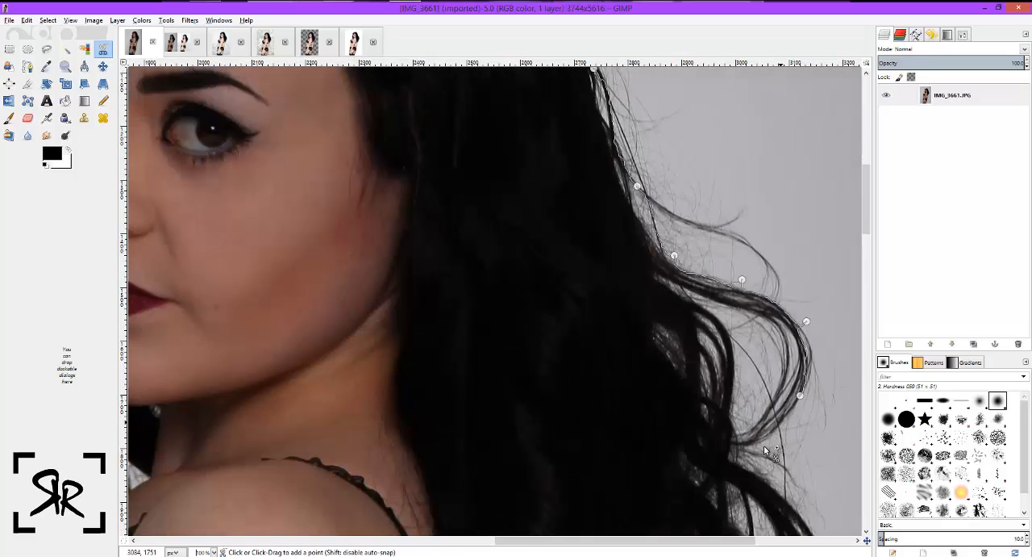
click(763, 444)
click(729, 455)
click(794, 493)
click(797, 510)
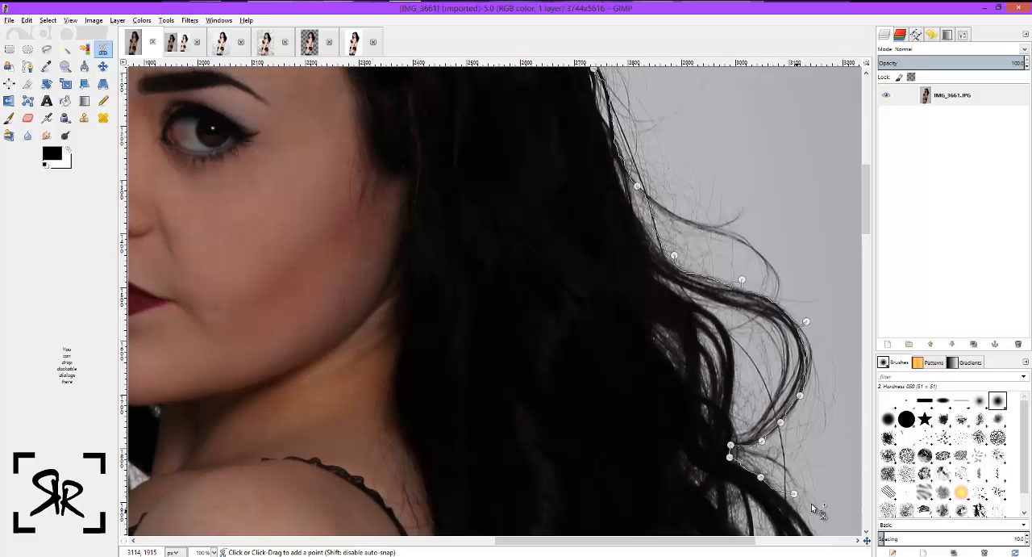
Trace the outline around the pointed tips of the strand and back in along its underside.
scroll(797, 339, down, 2)
click(820, 341)
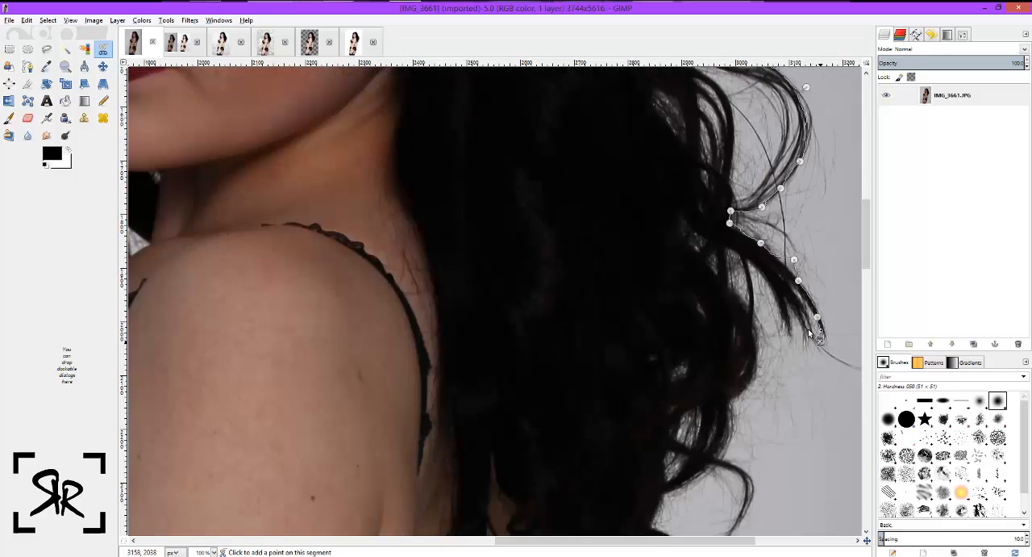
click(789, 300)
click(789, 335)
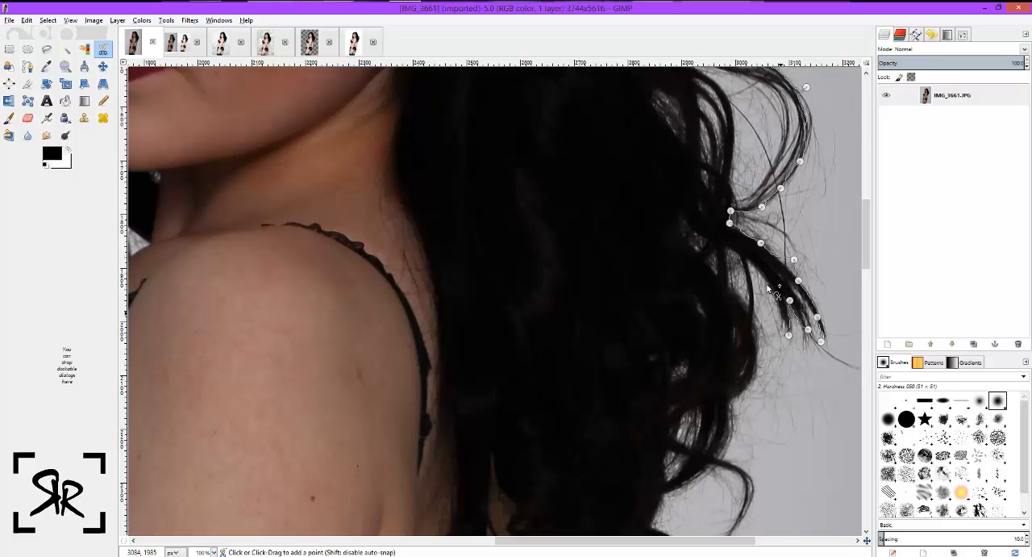
click(767, 285)
click(749, 262)
Trace the outline down the outer edge of the hair and around both sides of the thin hooked curl.
click(759, 317)
click(758, 377)
click(732, 400)
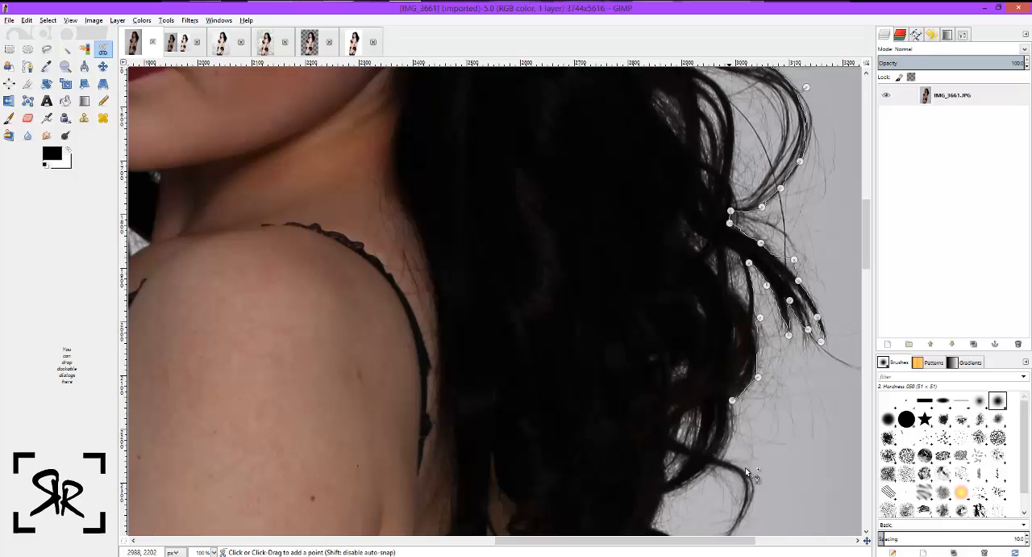
click(718, 456)
click(758, 489)
scroll(735, 312, down, 5)
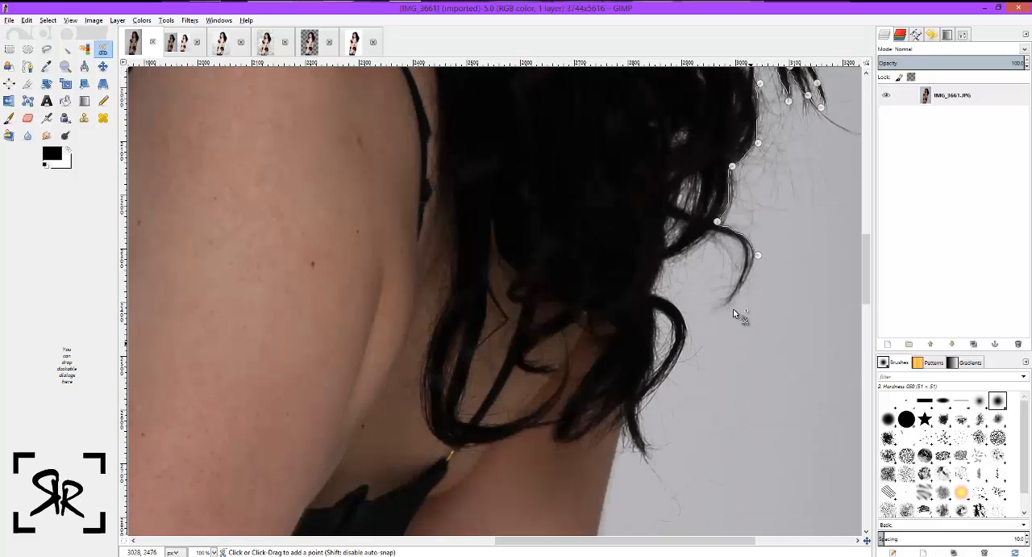
click(735, 310)
click(736, 241)
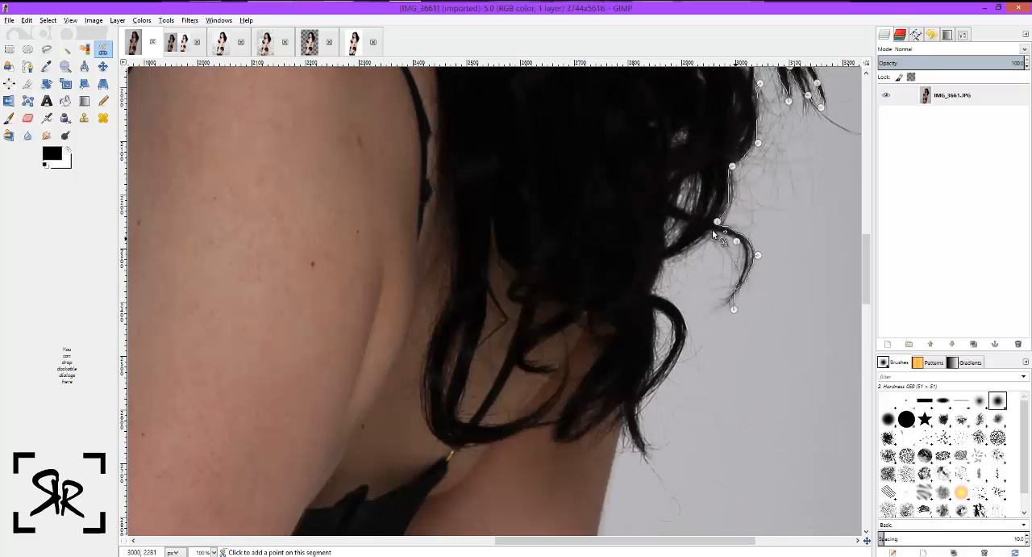
click(665, 258)
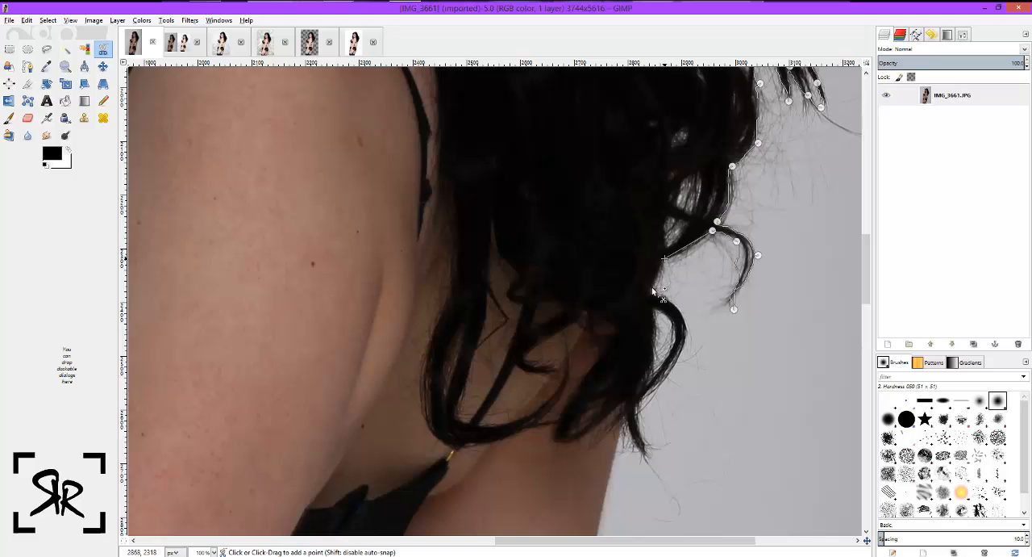
Trace the outline around the lowest curls and hair tips to the outer edge of the rear upper arm.
click(662, 302)
click(686, 338)
click(646, 399)
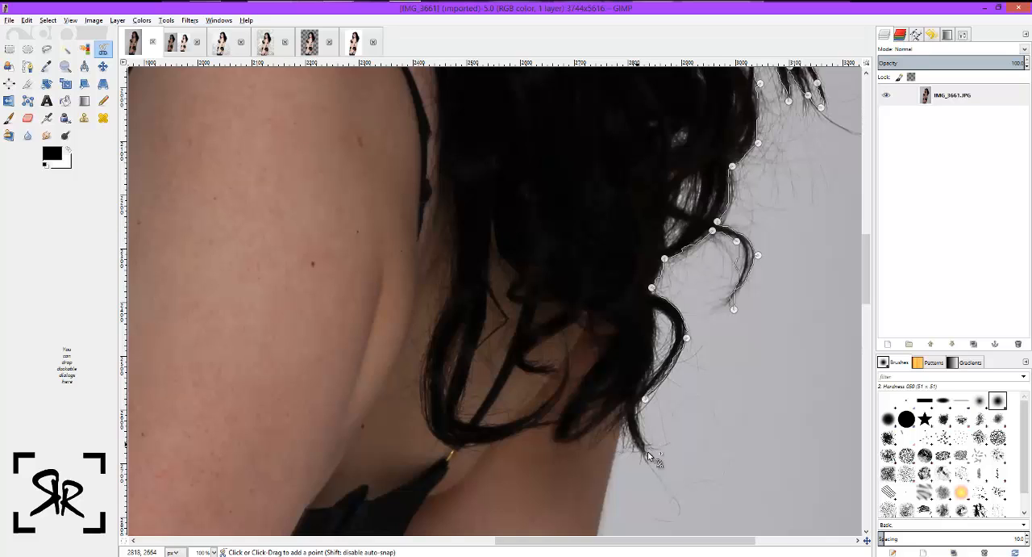
click(642, 461)
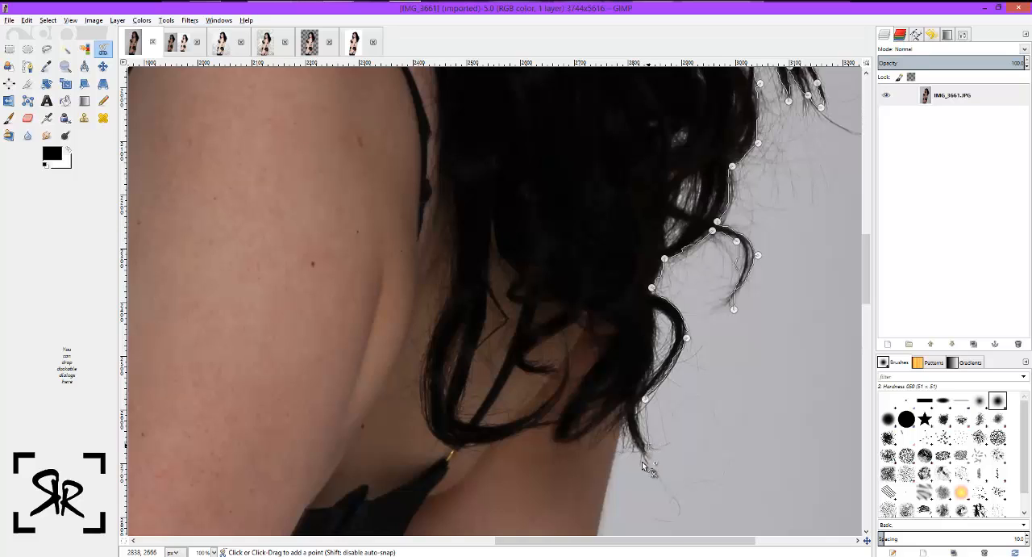
click(607, 497)
Trace the outline down the outer edge of the rear arm to where it meets the black briefs.
scroll(586, 444, down, 5)
click(575, 420)
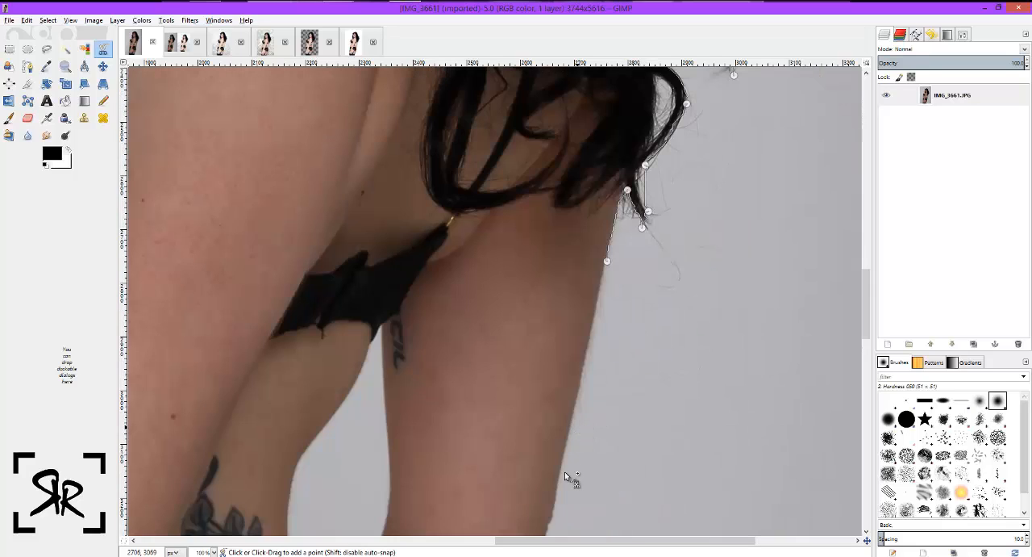
scroll(557, 475, down, 3)
click(544, 468)
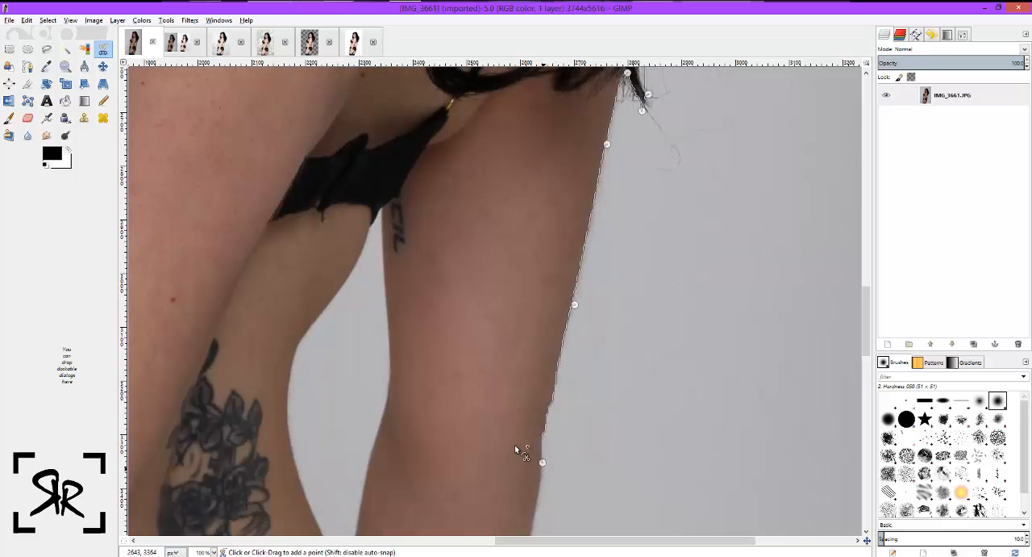
scroll(514, 445, down, 5)
click(505, 421)
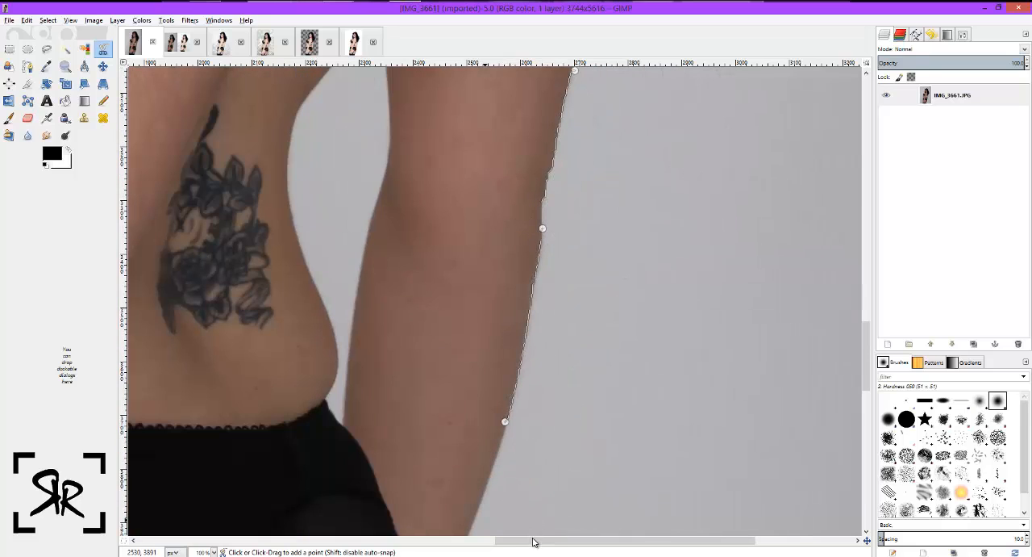
scroll(557, 454, left, 3)
scroll(573, 445, down, 3)
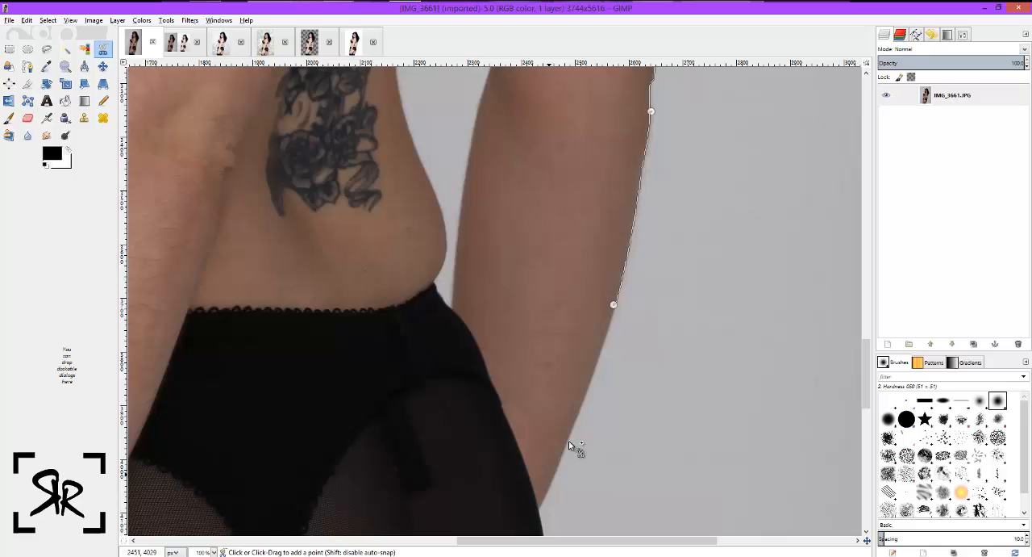
click(538, 506)
Trace the outline around the seat of the briefs, adding a point mid-curve and moving it onto the fabric edge.
scroll(546, 468, down, 6)
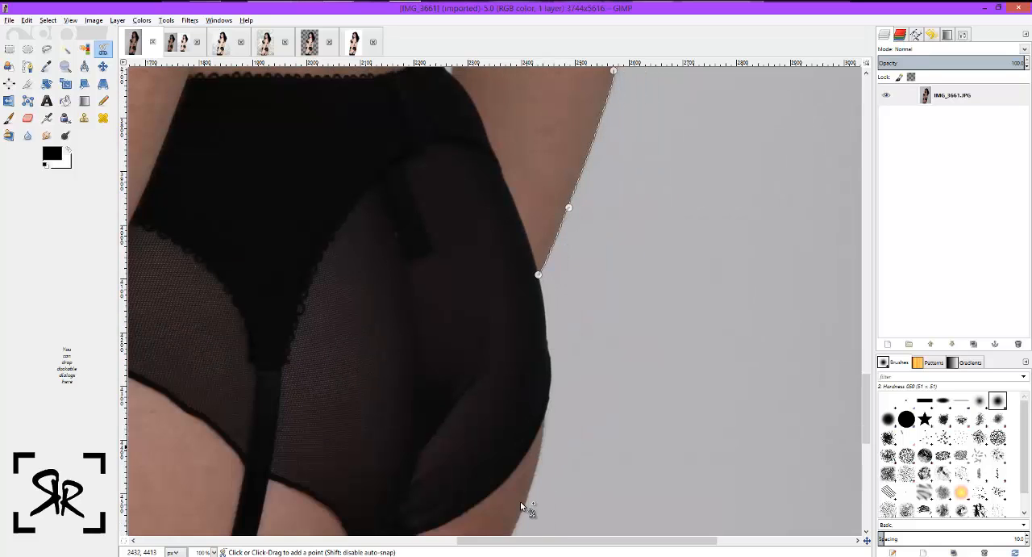
click(520, 510)
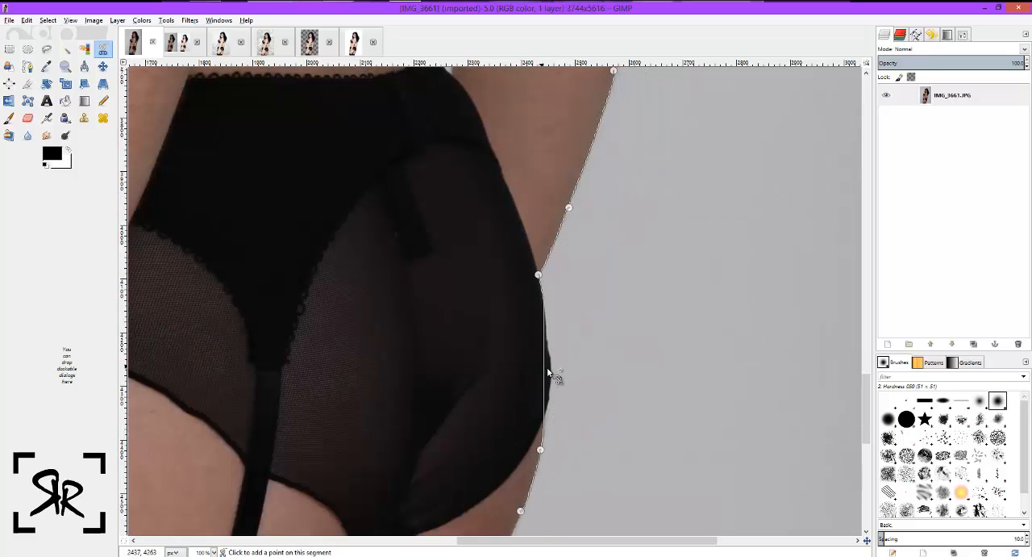
drag(549, 372, 541, 365)
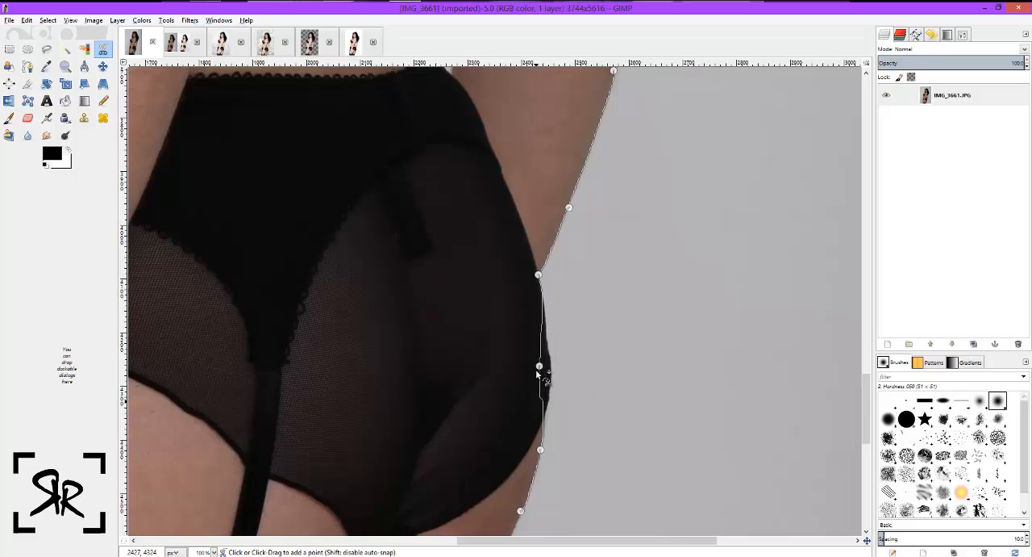
drag(539, 368, 552, 369)
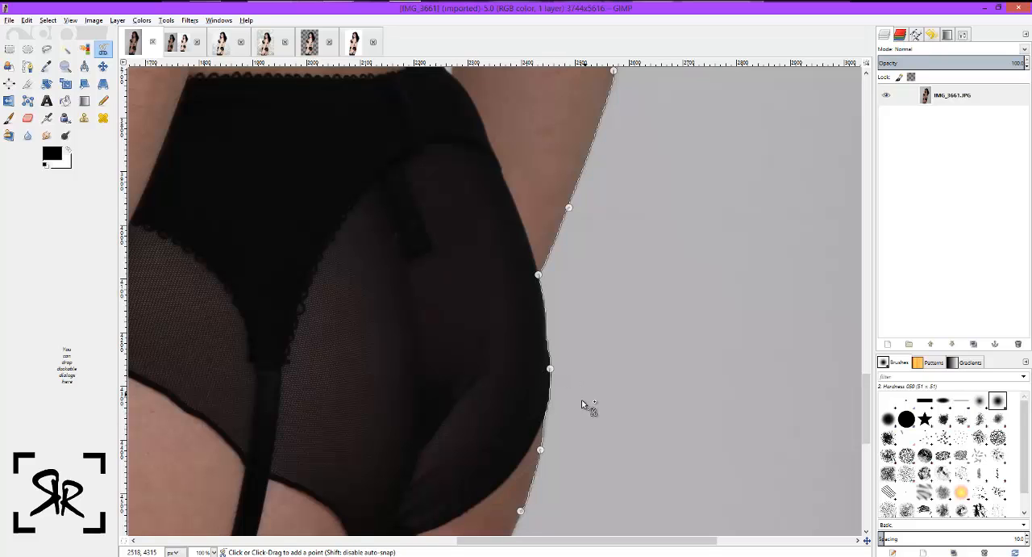
Trace the outline down the back of the thigh and around the uppermost finger and its nail.
scroll(582, 399, down, 5)
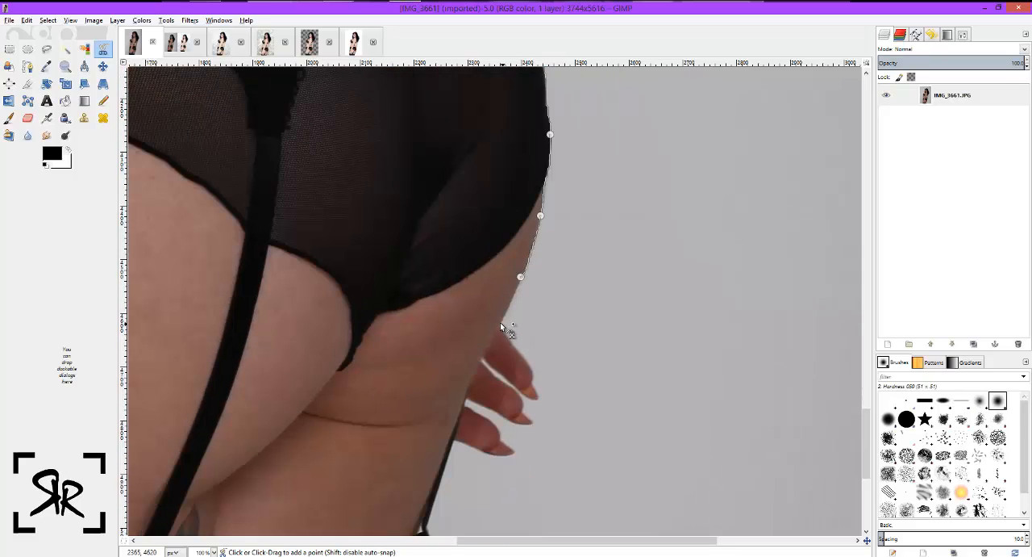
click(501, 323)
click(538, 396)
click(520, 390)
click(483, 358)
click(511, 387)
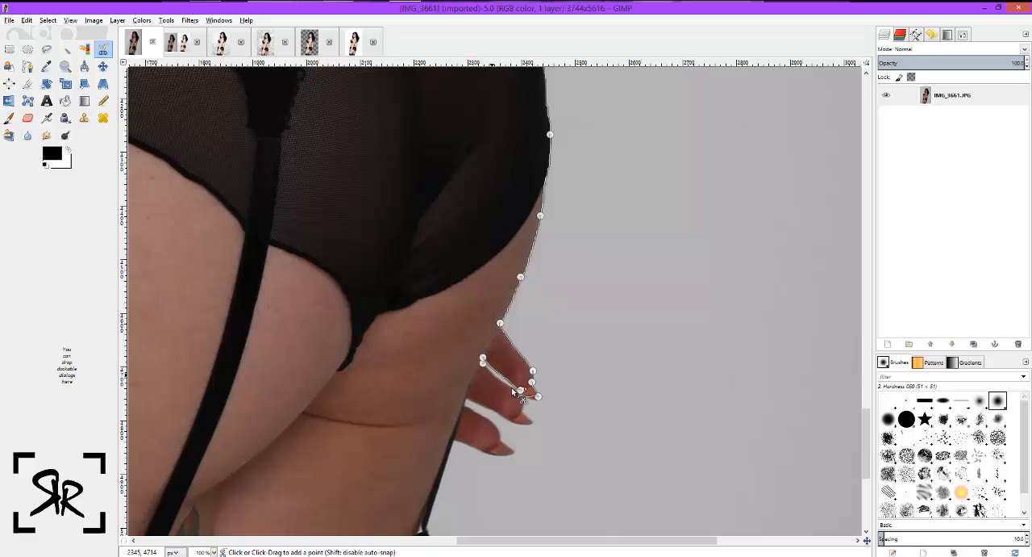
Trace the outline around the middle and lowest fingers, correcting the segment beneath the lowest fingertip.
click(523, 413)
click(506, 418)
click(465, 399)
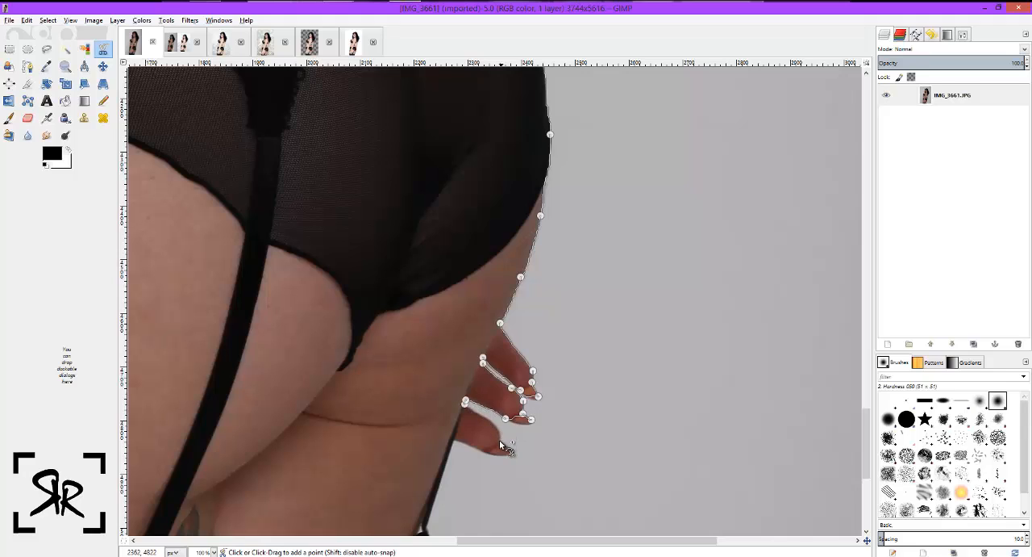
click(499, 439)
click(512, 451)
scroll(434, 305, down, 5)
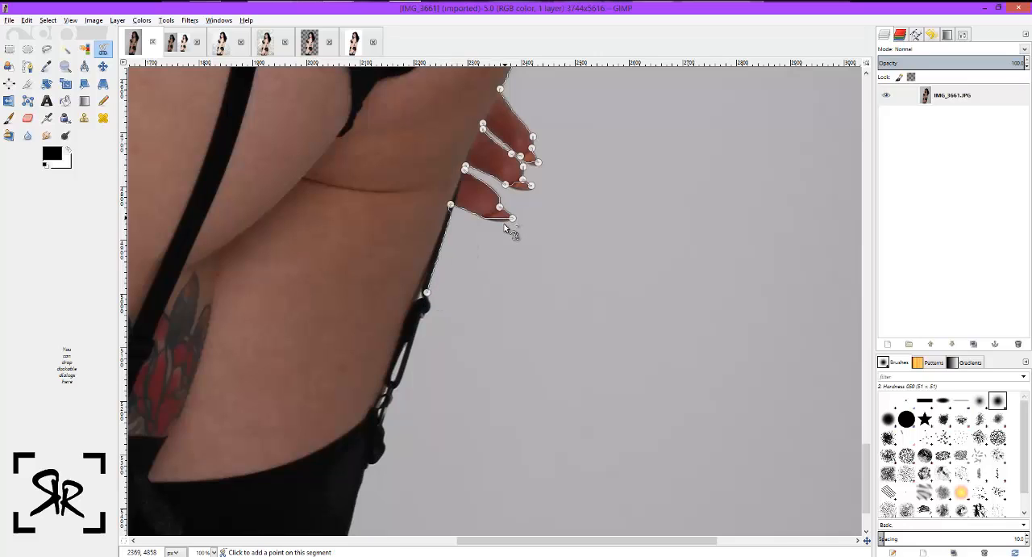
click(503, 222)
Trace the outline down the rear garter strap and around its clasp to the top of the stocking.
click(427, 292)
click(429, 308)
click(423, 318)
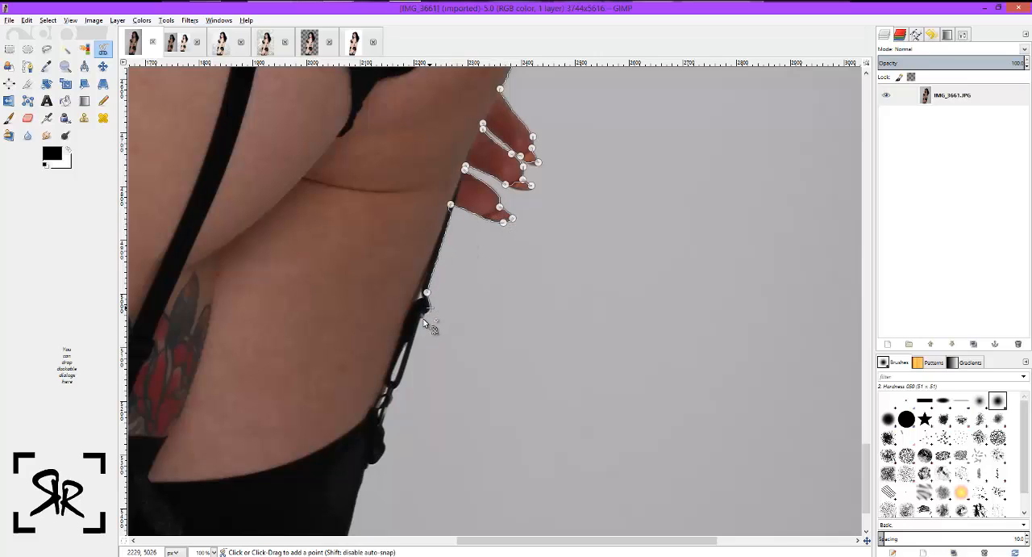
click(400, 386)
click(392, 396)
click(388, 410)
click(383, 420)
click(383, 431)
click(384, 446)
click(369, 465)
Trace the outline down the stocking's rear edge to the photo's bottom border and across to the front leg.
scroll(369, 473, down, 2)
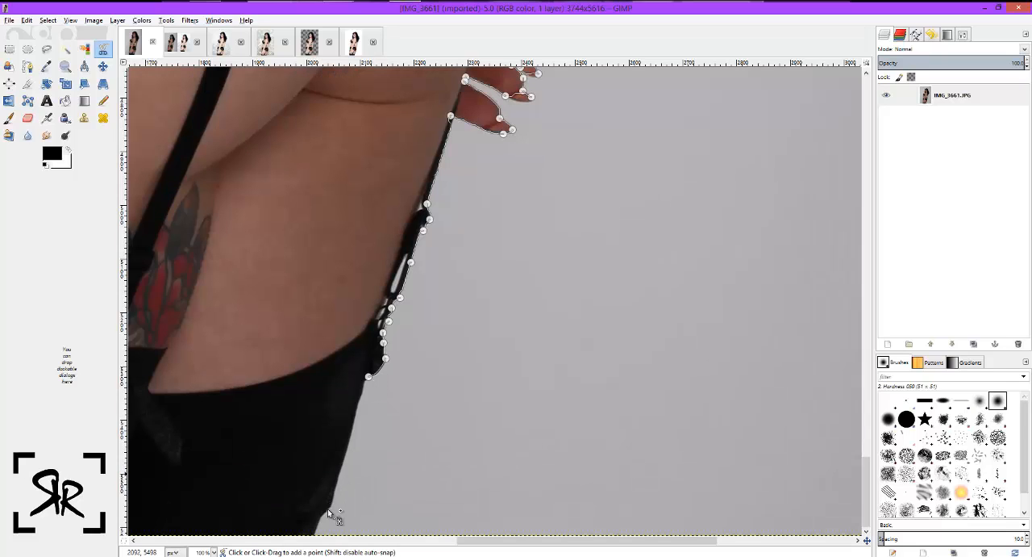
click(331, 495)
click(315, 532)
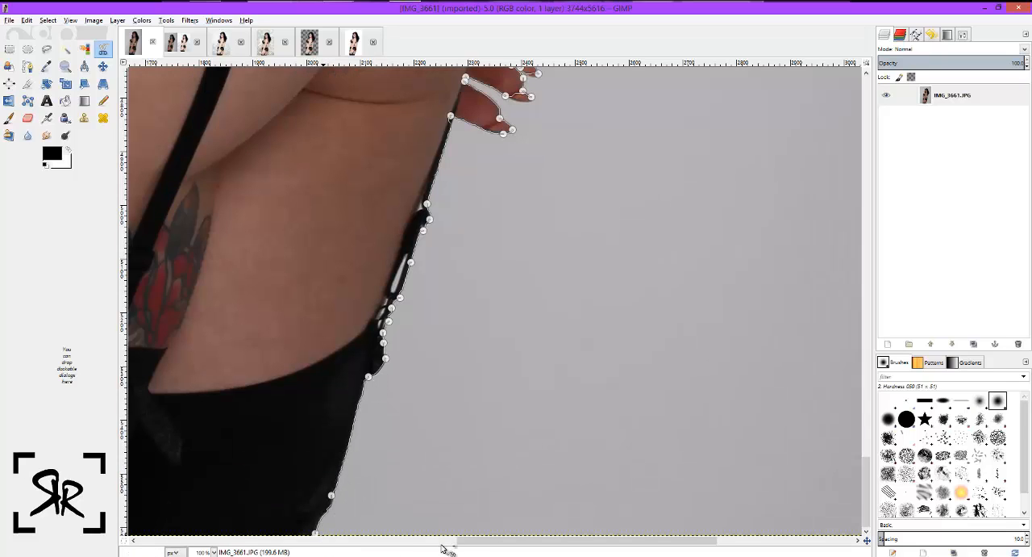
mouse_move(442, 546)
mouse_down()
mouse_move(300, 546)
mouse_move(272, 534)
mouse_up()
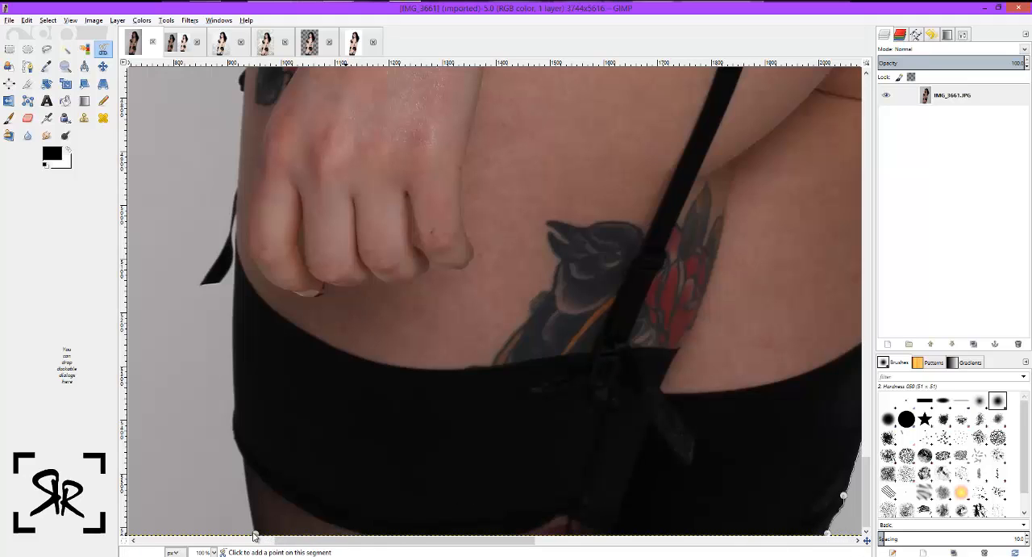
Trace the outline up the stocking's front edge, around the loose strap end and onto the thigh beside the hand.
click(242, 456)
click(233, 407)
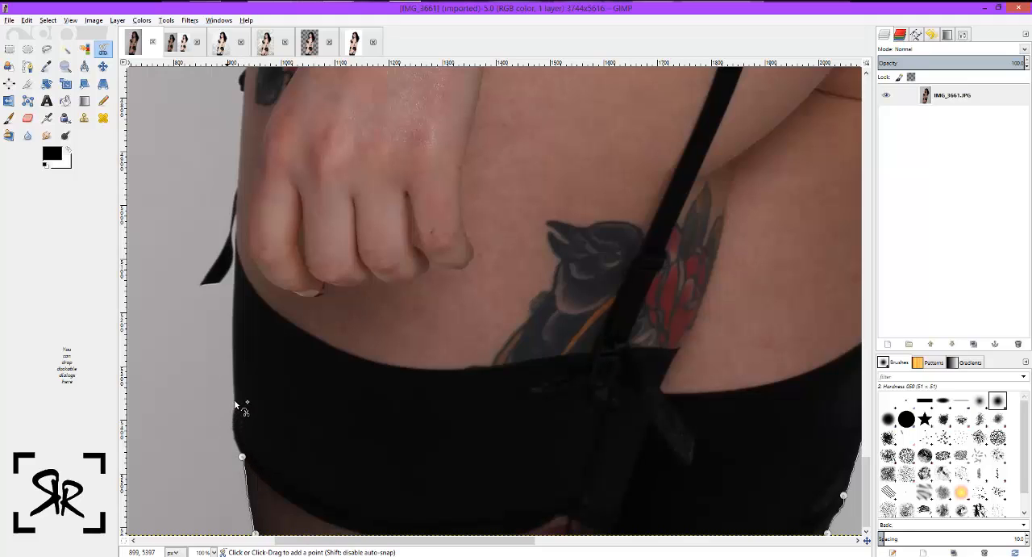
click(234, 277)
click(234, 261)
click(200, 286)
click(218, 282)
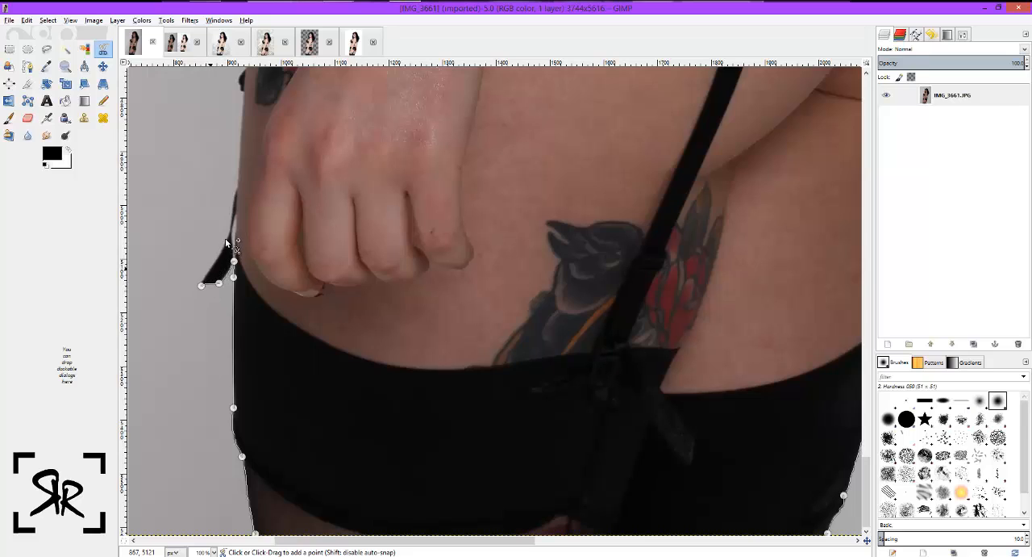
click(239, 150)
Trace the outline up the tattooed front thigh around the small dark bump, fitting the points to the skin edge.
scroll(243, 323, up, 5)
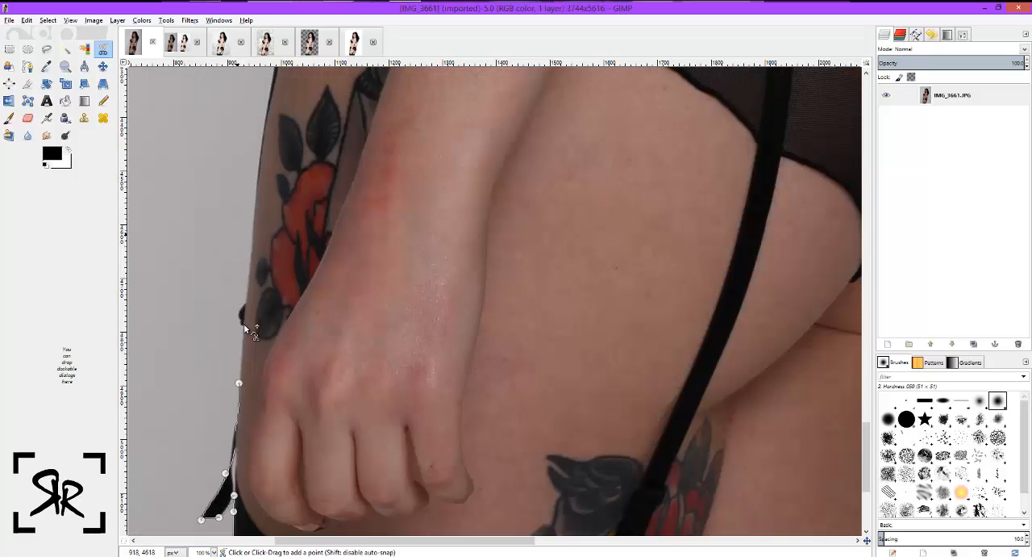
click(243, 326)
click(245, 300)
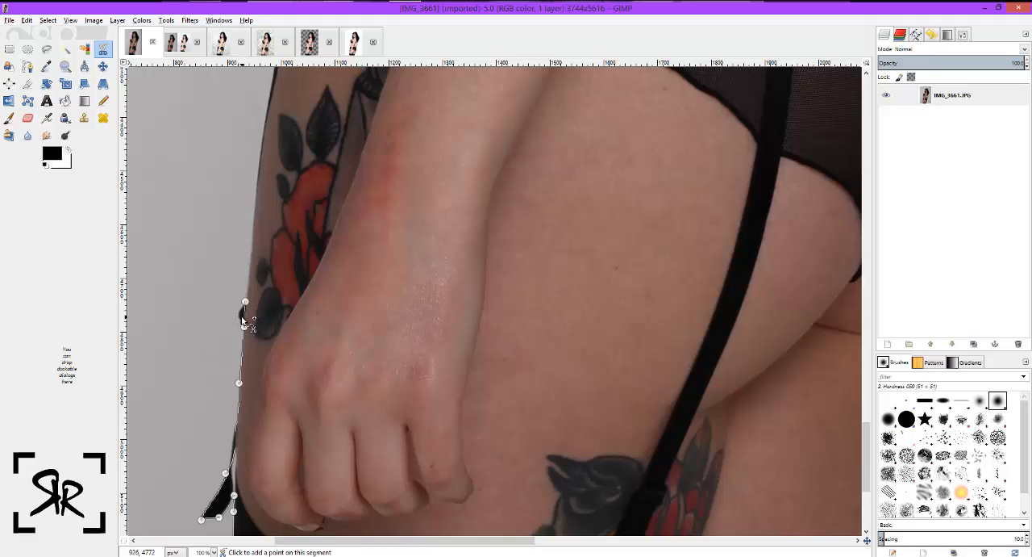
click(239, 316)
click(251, 278)
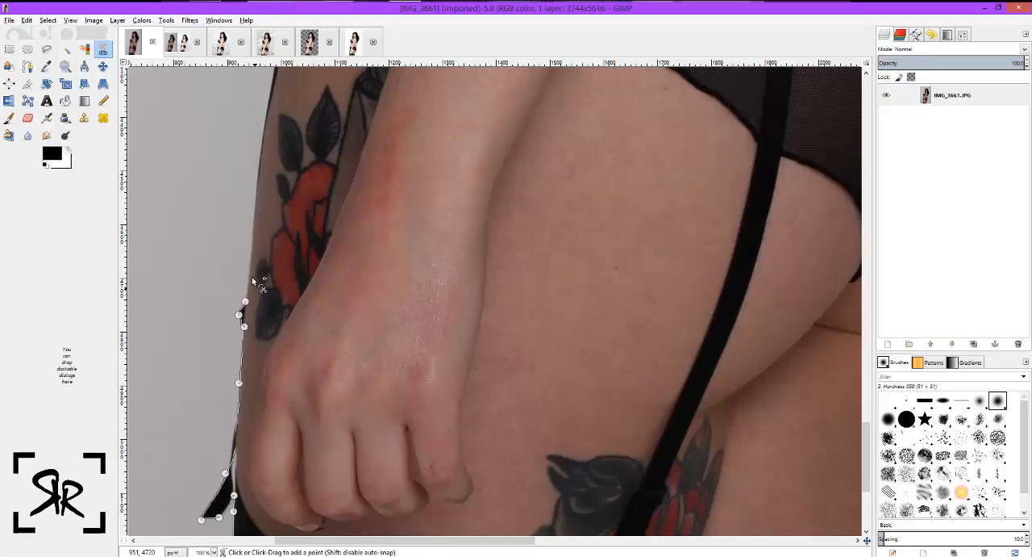
click(262, 151)
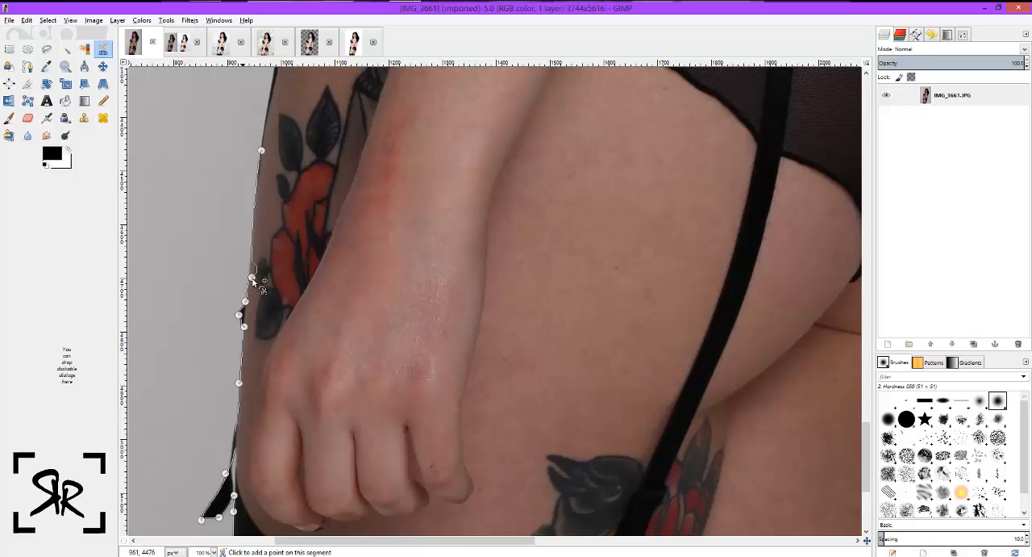
drag(250, 277, 248, 271)
Trace the outline up the upper thigh and along the lace front of the garter belt to its waistband.
scroll(279, 224, up, 5)
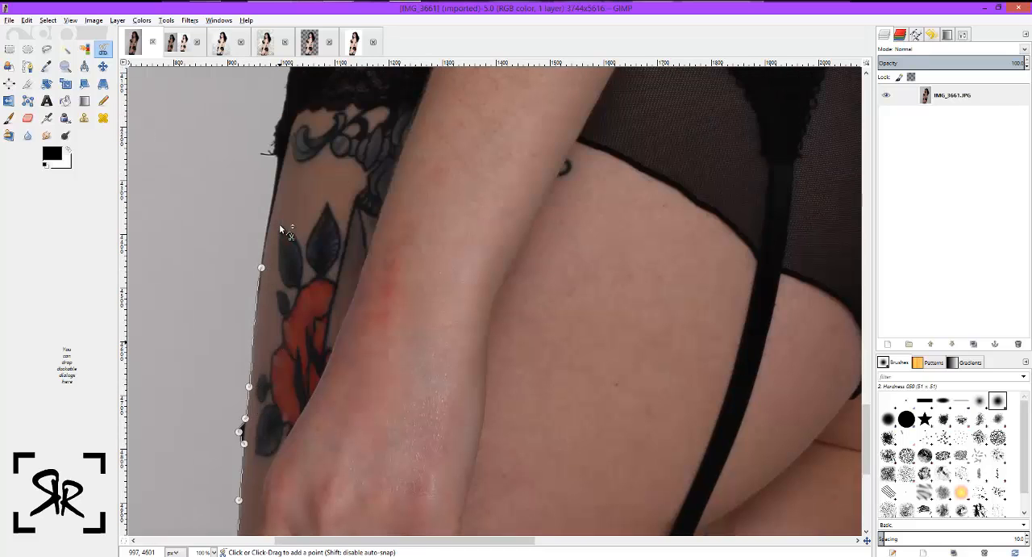
click(274, 248)
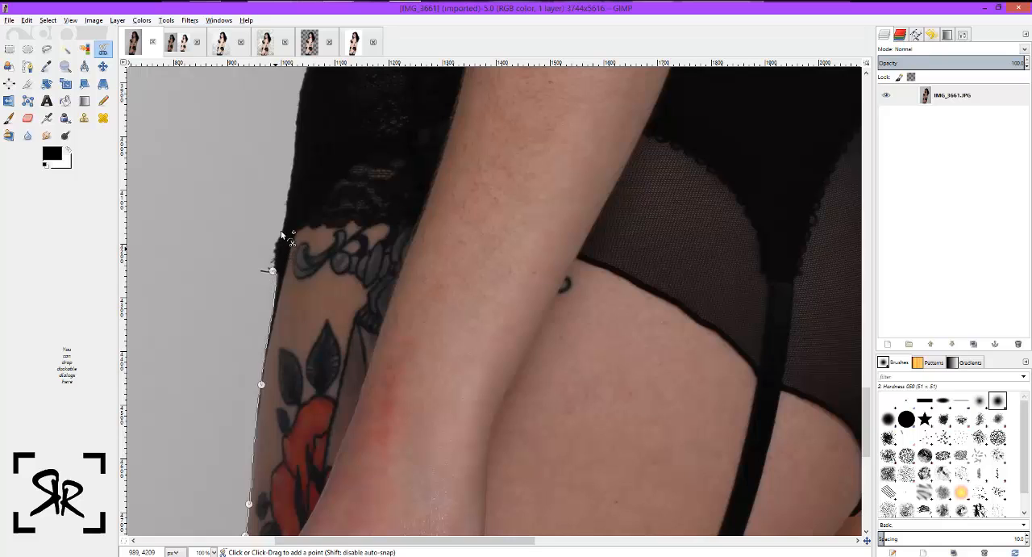
click(281, 230)
click(293, 169)
scroll(293, 169, up, 5)
click(315, 258)
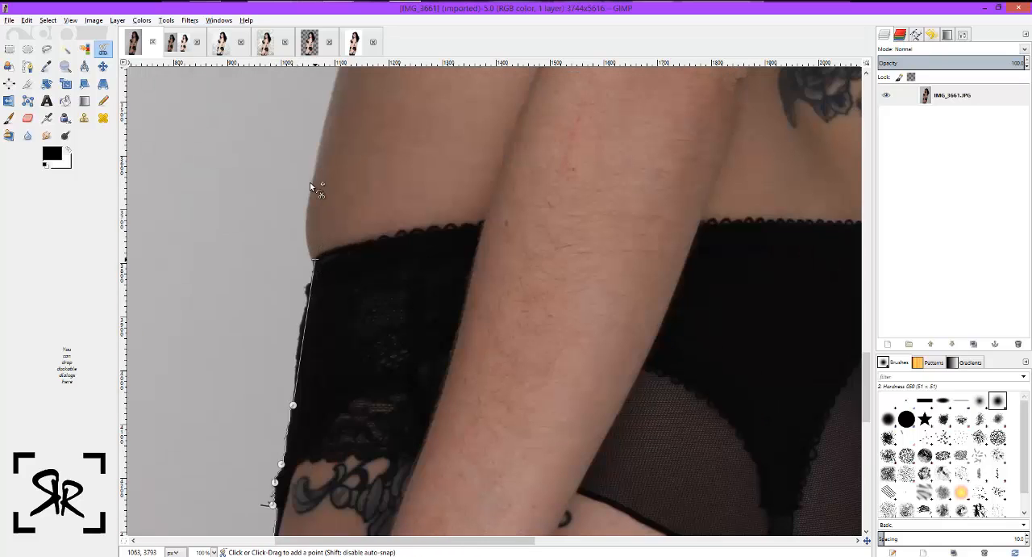
Trace the outline up the front of the belly to the lower edge of the bra band.
click(311, 186)
scroll(367, 154, up, 5)
click(367, 156)
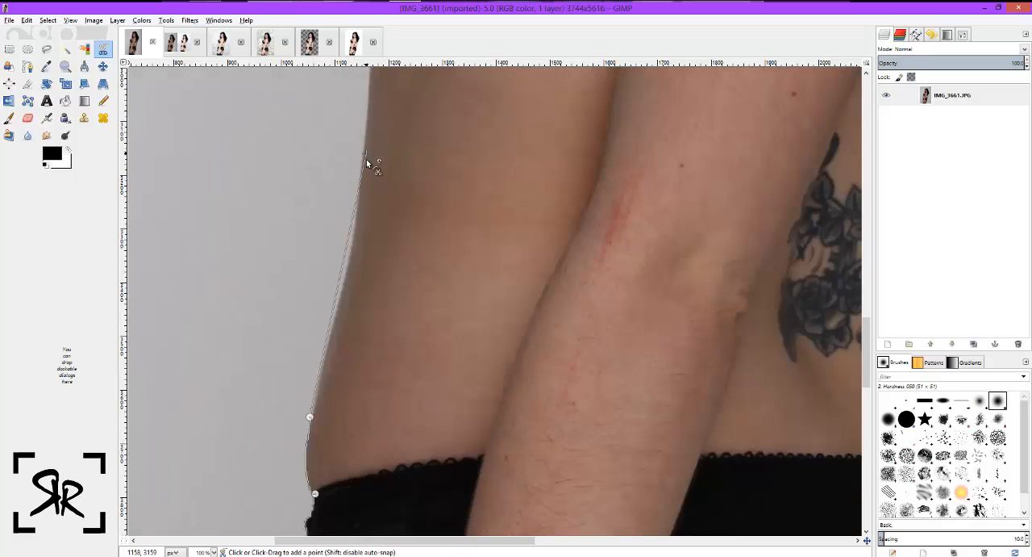
scroll(382, 186, up, 5)
click(397, 210)
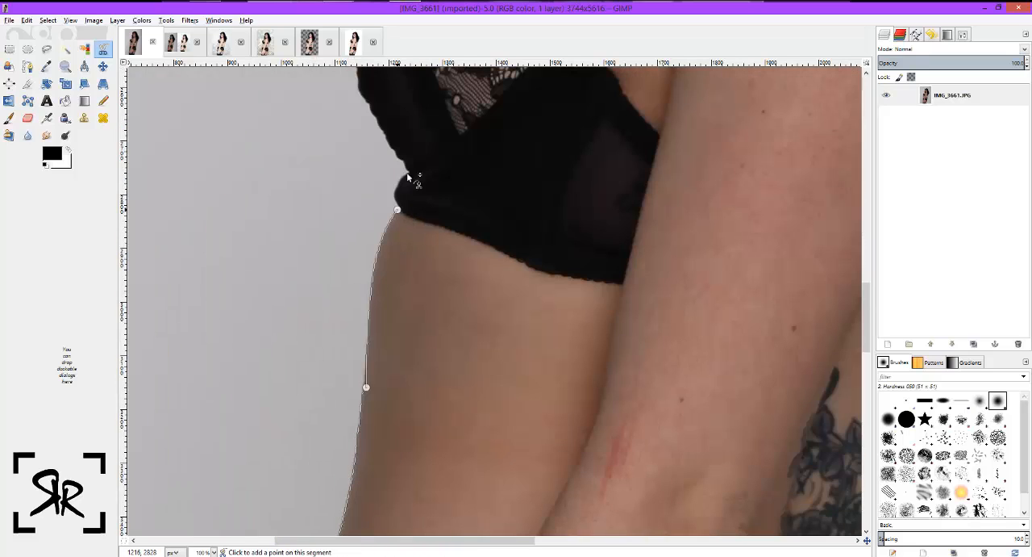
Trace the outline around the bra band and up the scalloped lower front edge of the cup.
click(407, 173)
scroll(379, 342, up, 4)
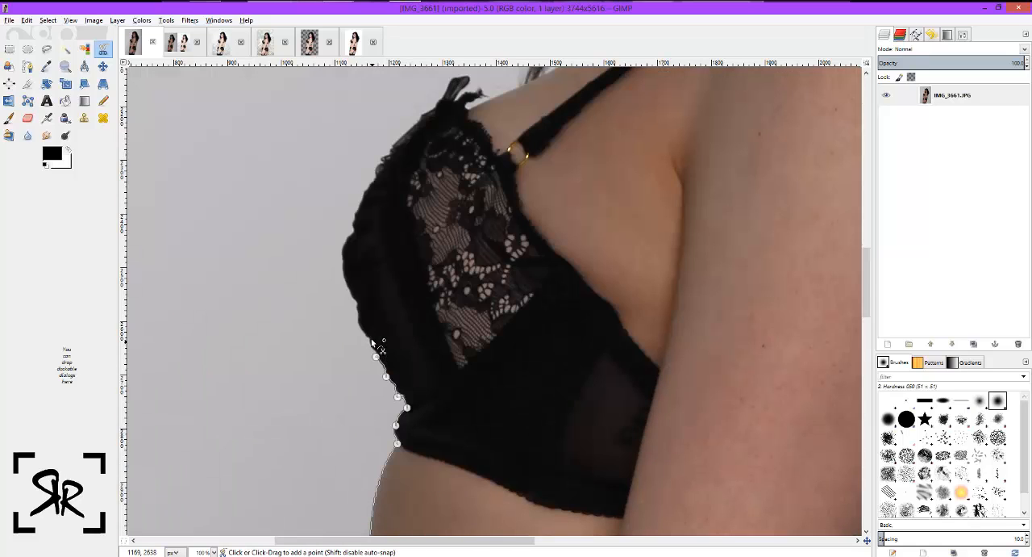
click(371, 338)
click(359, 321)
click(355, 306)
click(347, 285)
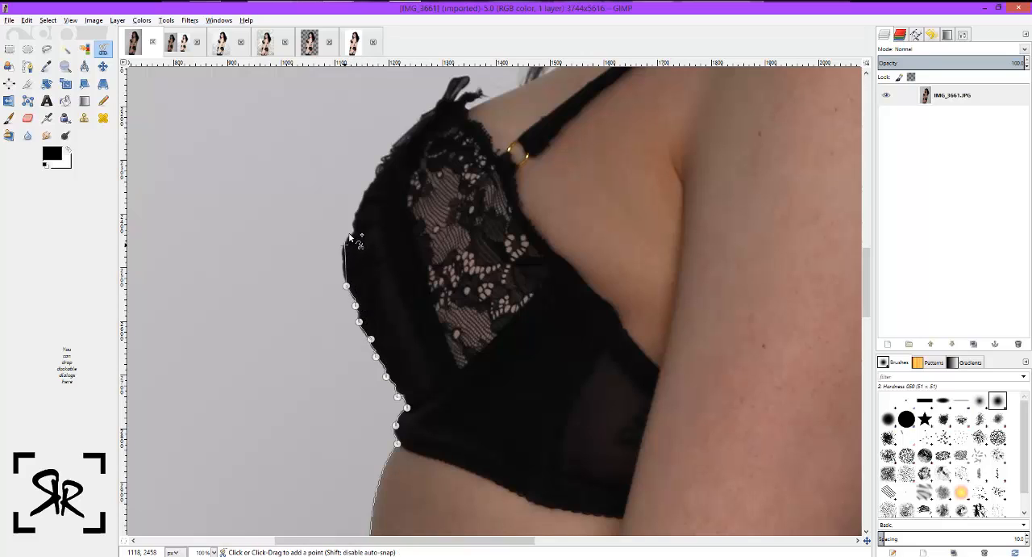
Trace the outline around the foremost point of the bra cup and up its upper front edge.
click(344, 245)
click(361, 198)
click(369, 187)
click(376, 176)
Trace the outline along the ruffled top edge of the bra cup to the base of the upright bow.
scroll(391, 266, up, 1)
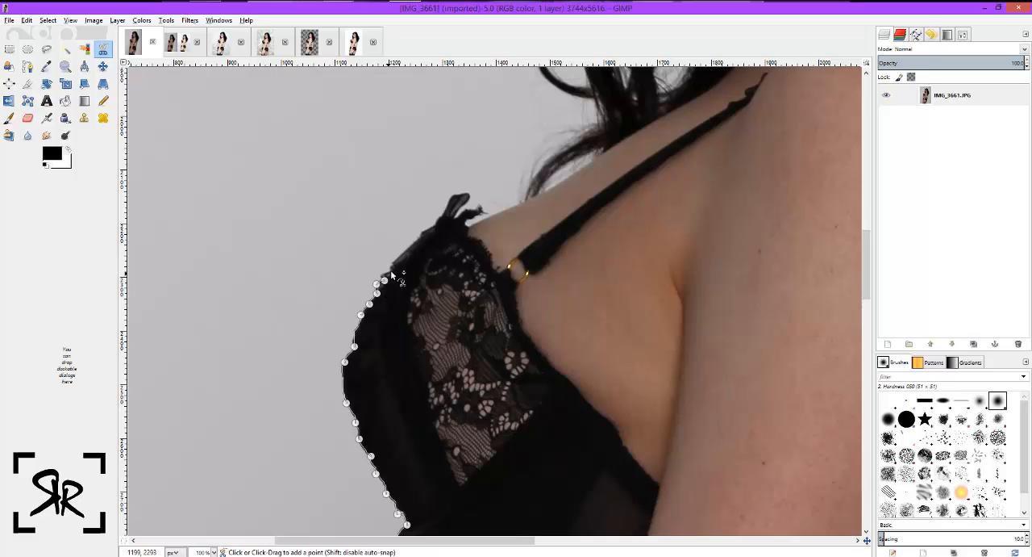
click(384, 276)
click(411, 249)
click(422, 234)
click(429, 226)
click(434, 223)
click(441, 214)
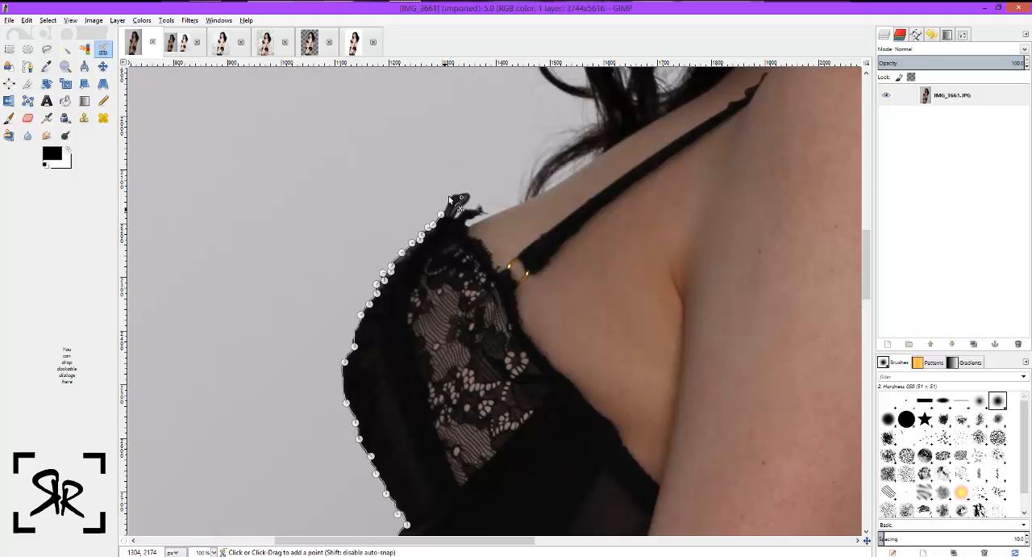
Trace the outline around the bow's upright loop and frayed tip onto the bare upper chest.
click(449, 196)
click(466, 193)
click(455, 217)
click(465, 211)
click(473, 210)
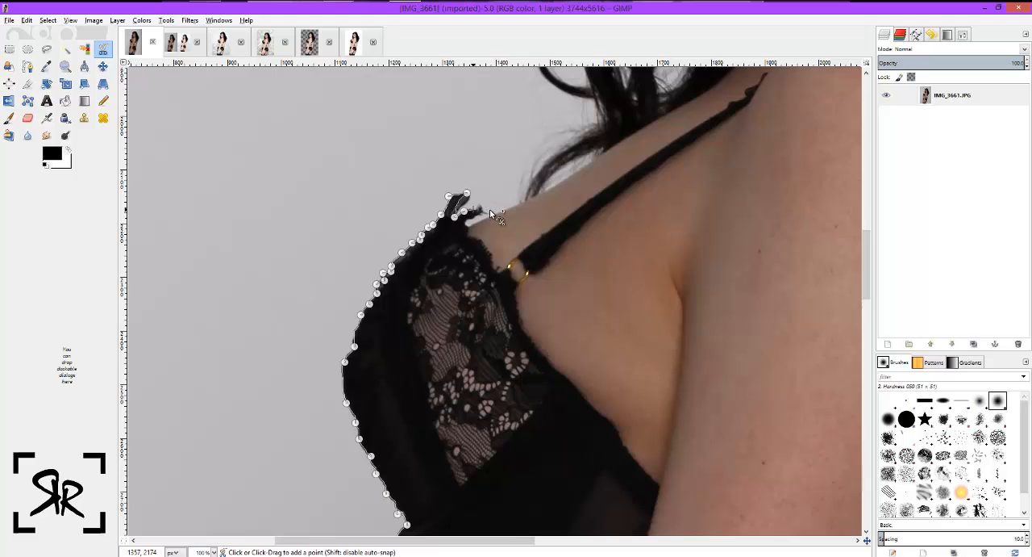
click(491, 211)
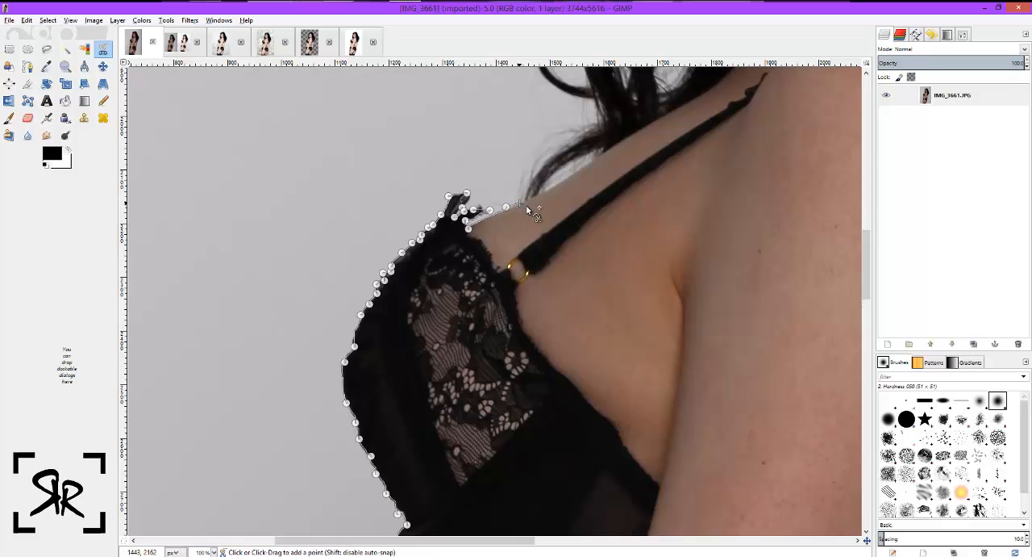
Trace the outline from the bare upper chest around the lowest hair strands and the outward curl beside the shoulder.
scroll(551, 374, up, 5)
click(601, 370)
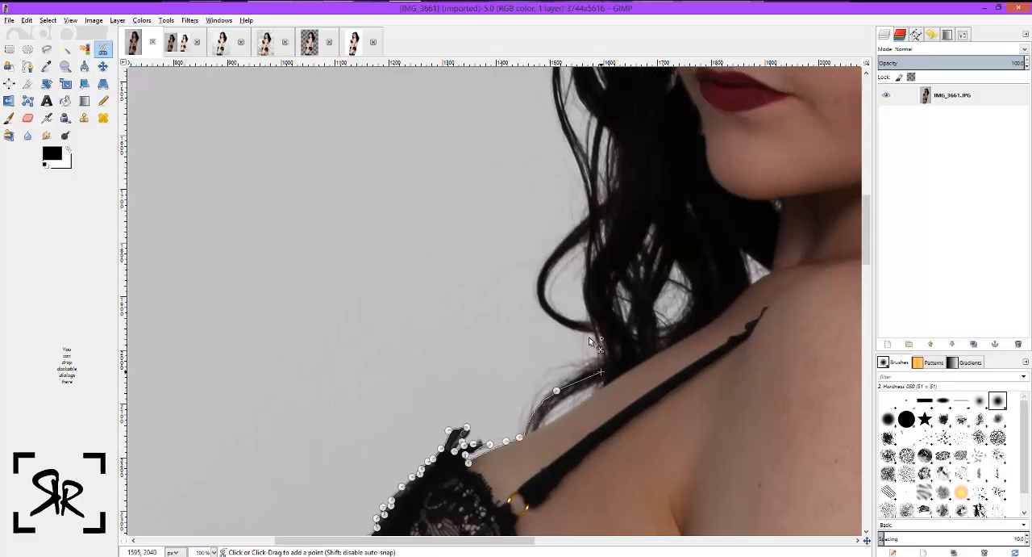
click(589, 336)
click(555, 243)
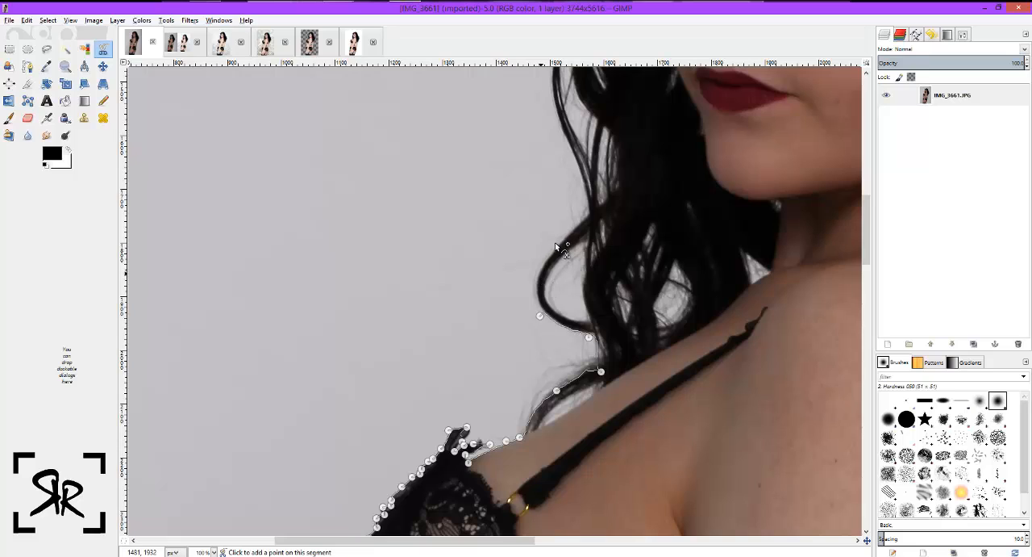
click(540, 314)
drag(540, 315, 536, 297)
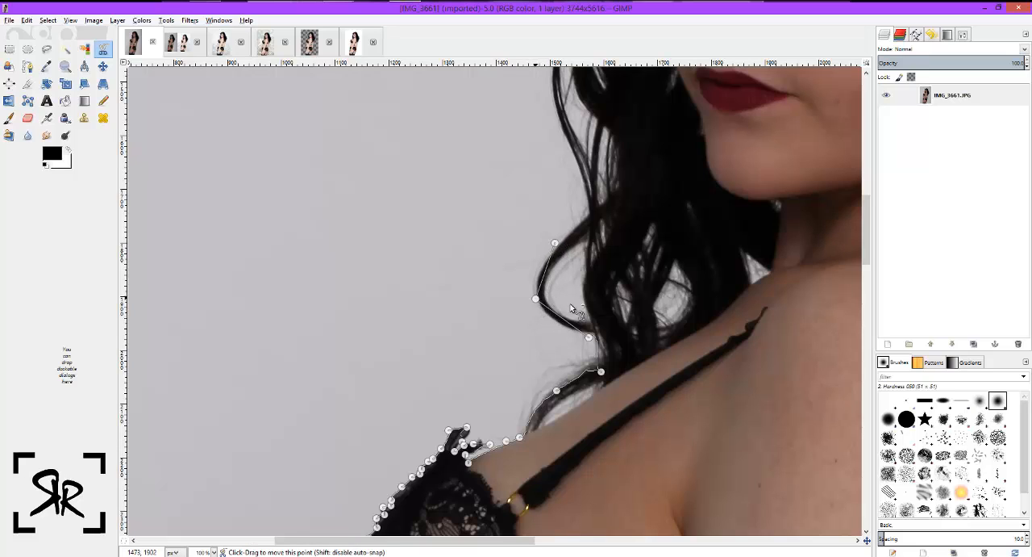
Trace the outline up the outer edge of the front hair lock, from the curl to beside the nose.
scroll(583, 305, up, 3)
click(583, 303)
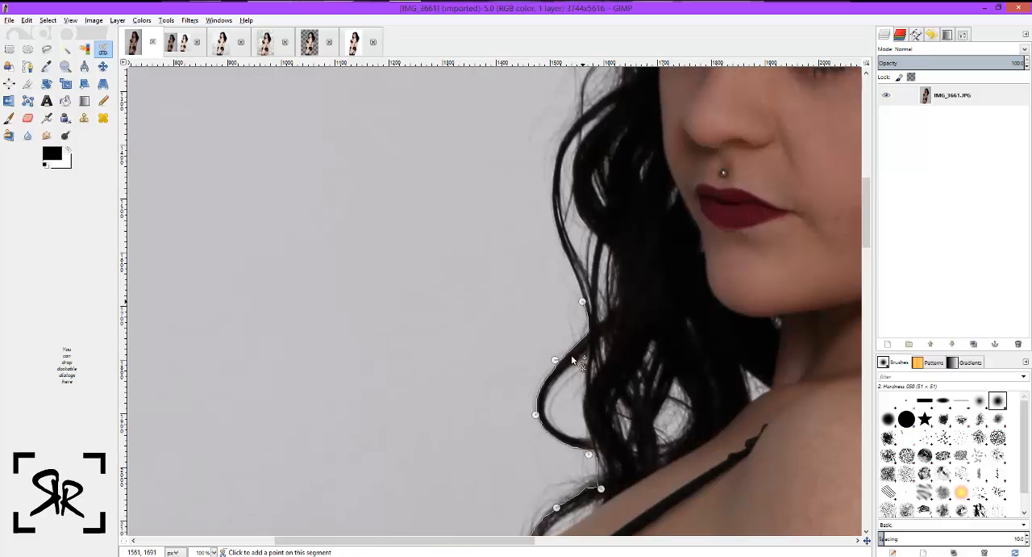
click(560, 239)
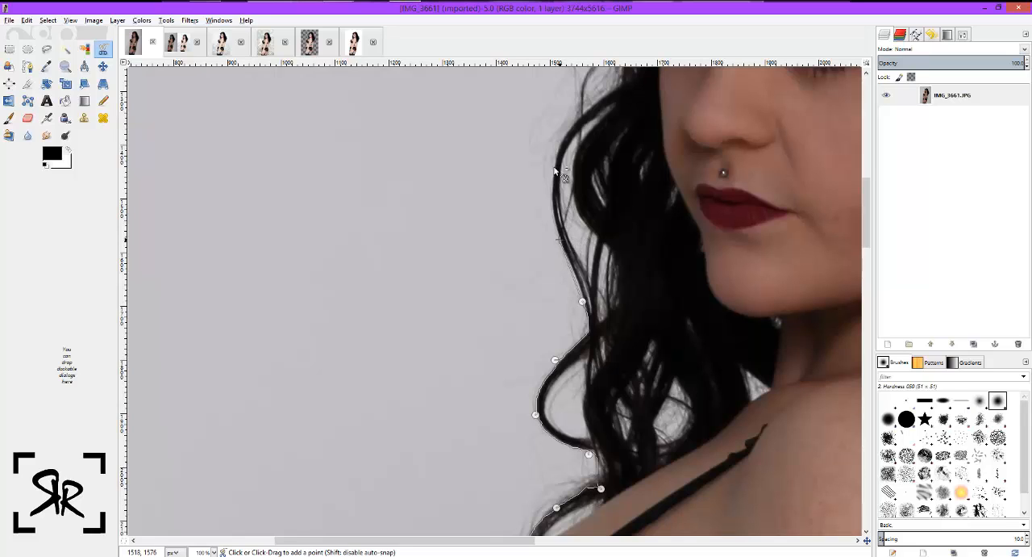
click(553, 167)
scroll(620, 216, up, 3)
click(620, 214)
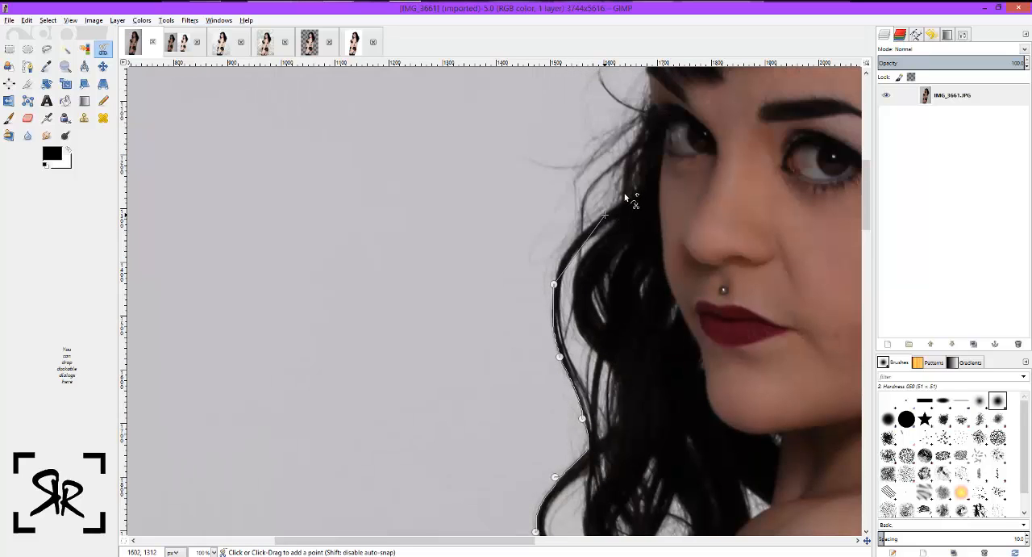
Trace the outline up the hair edge beside the eye to the lower corner of the fringe.
scroll(627, 275, up, 3)
click(628, 266)
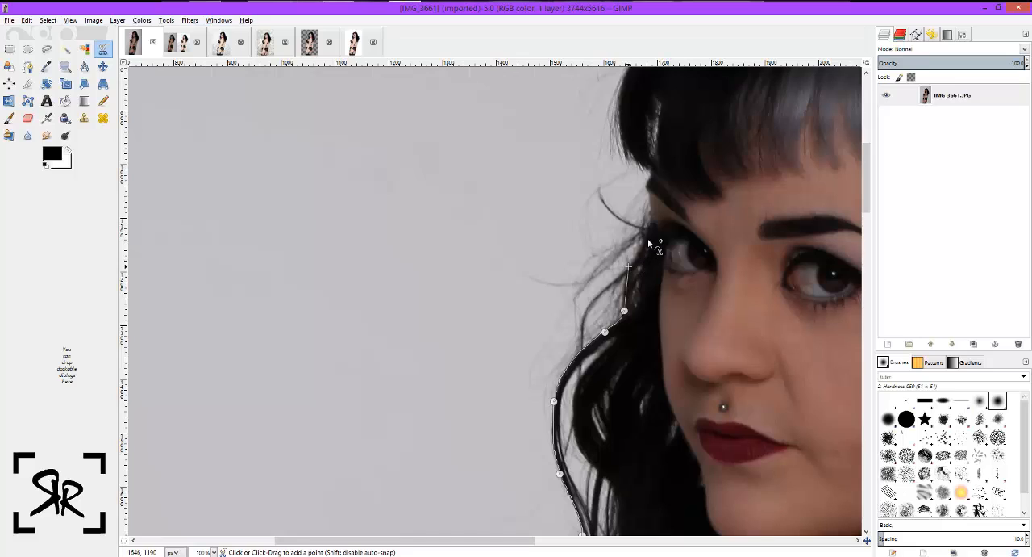
click(646, 243)
click(652, 216)
click(646, 193)
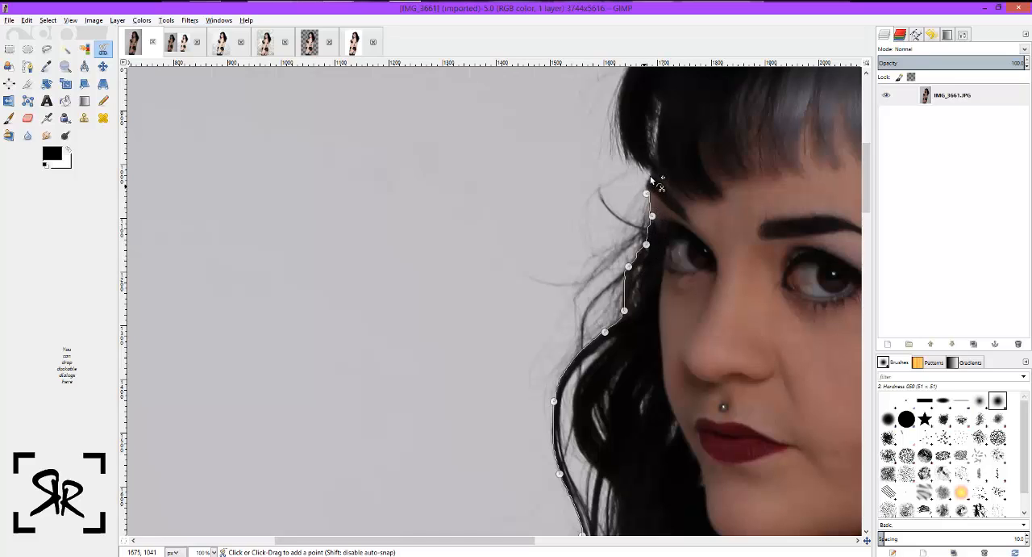
click(650, 175)
Finish the outline up the side of the fringe close to the hair, and convert the closed outline into a selection.
scroll(615, 211, up, 3)
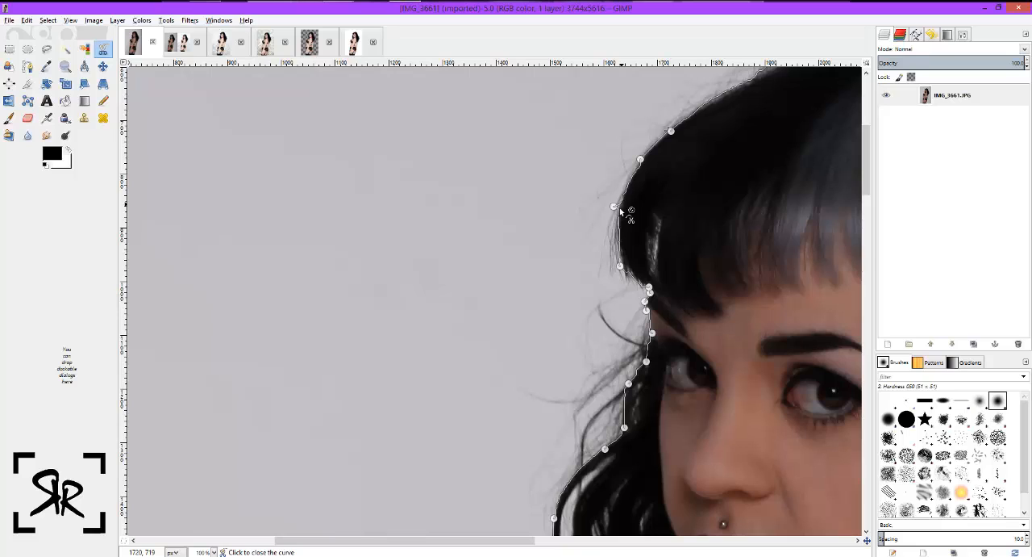
click(619, 208)
scroll(699, 373, up, 6)
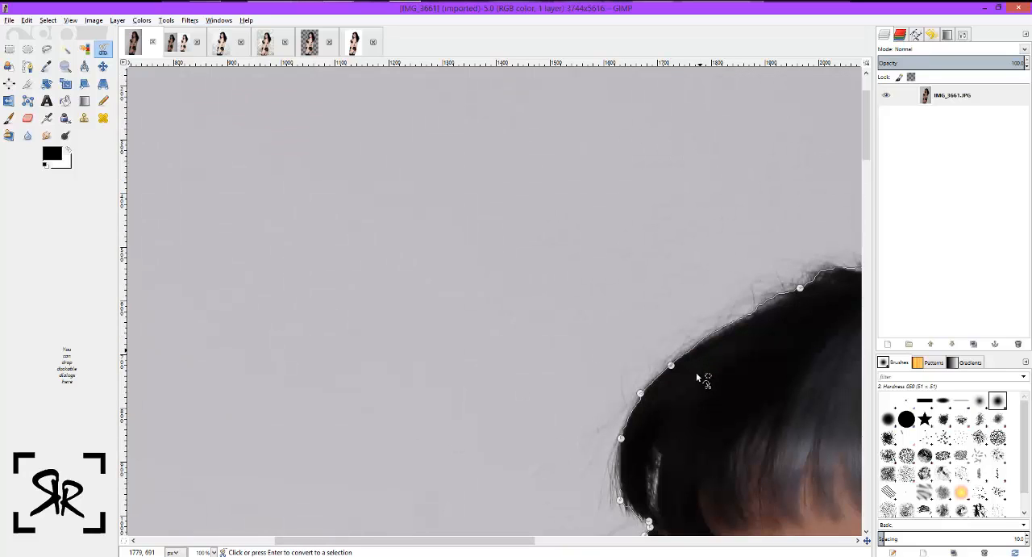
scroll(698, 377, down, 3)
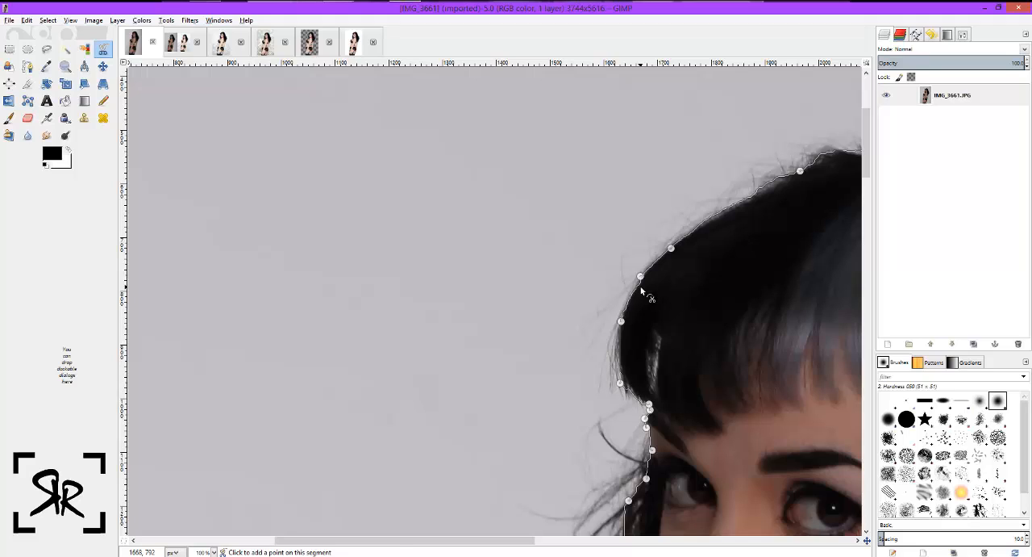
key(Return)
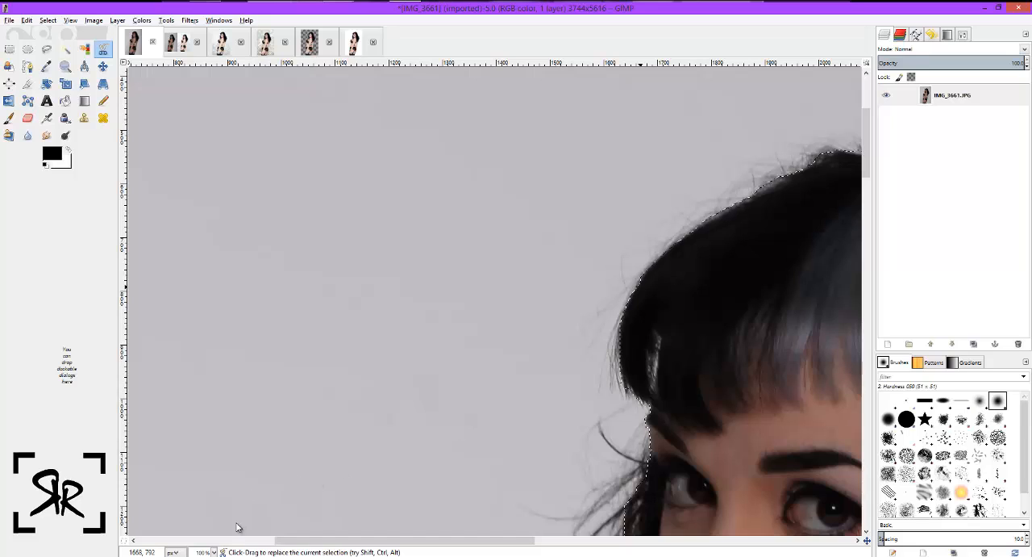
Copy the selected model from the original photo.
click(213, 551)
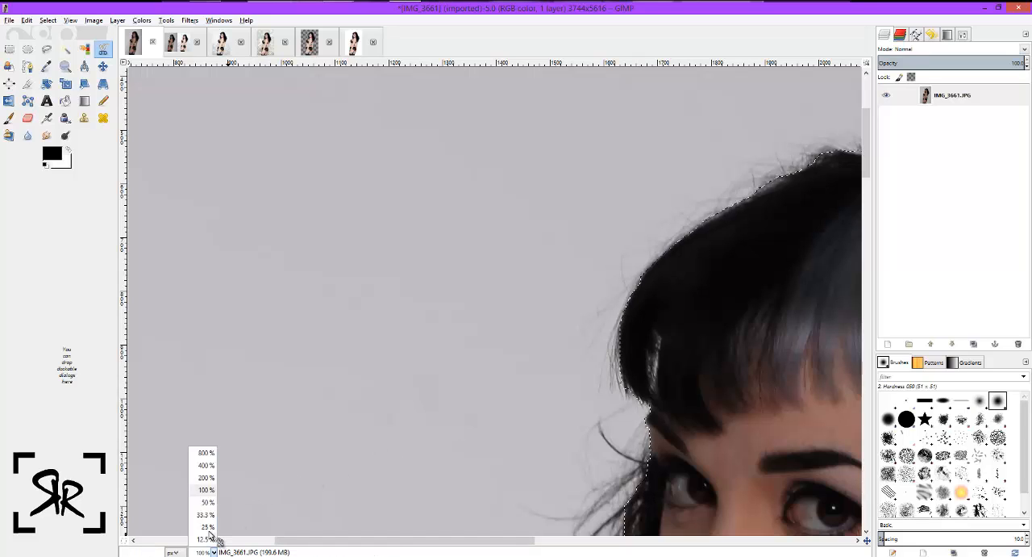
click(517, 438)
scroll(550, 384, down, 3)
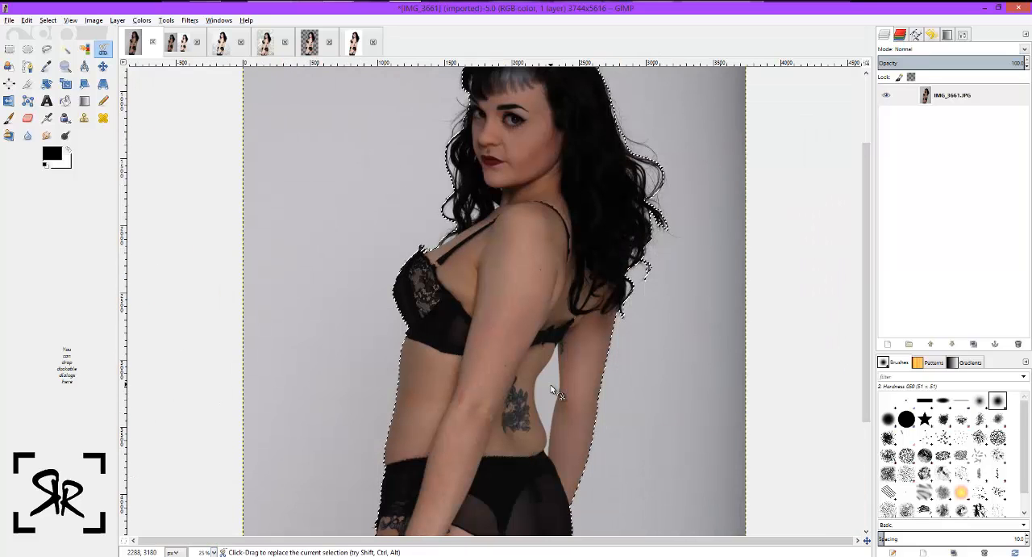
scroll(550, 384, down, 1)
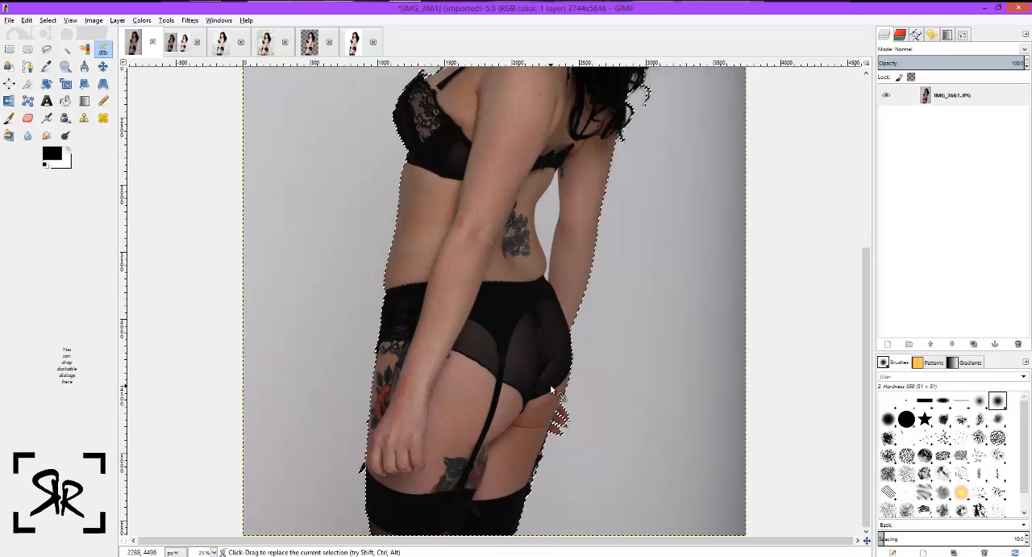
scroll(550, 384, up, 4)
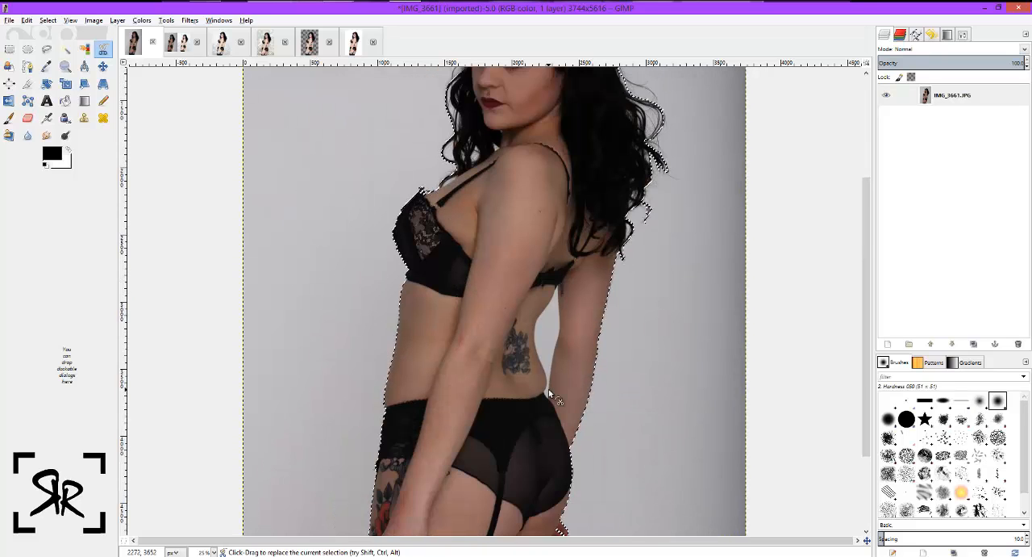
scroll(549, 389, down, 3)
scroll(552, 401, down, 3)
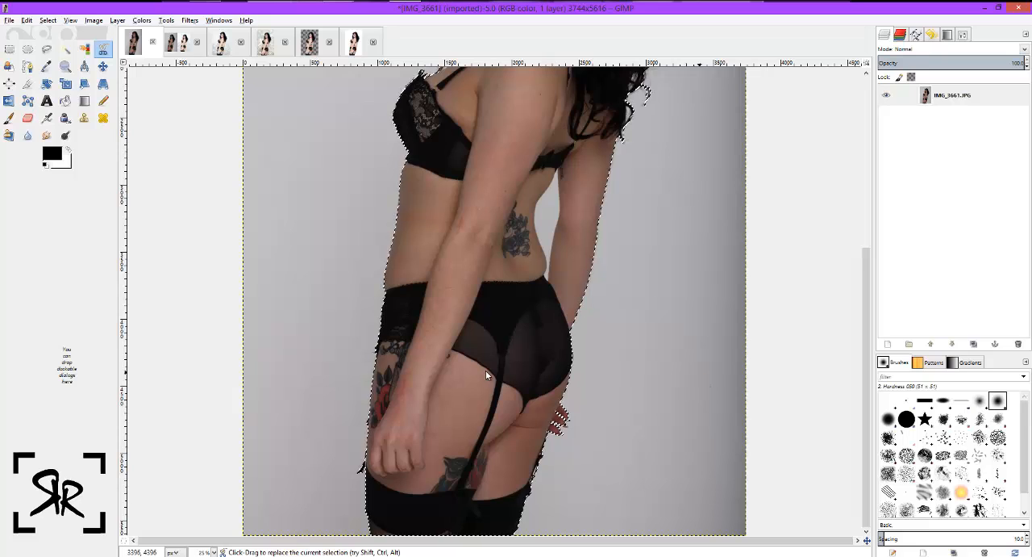
right_click(523, 374)
mouse_move(542, 389)
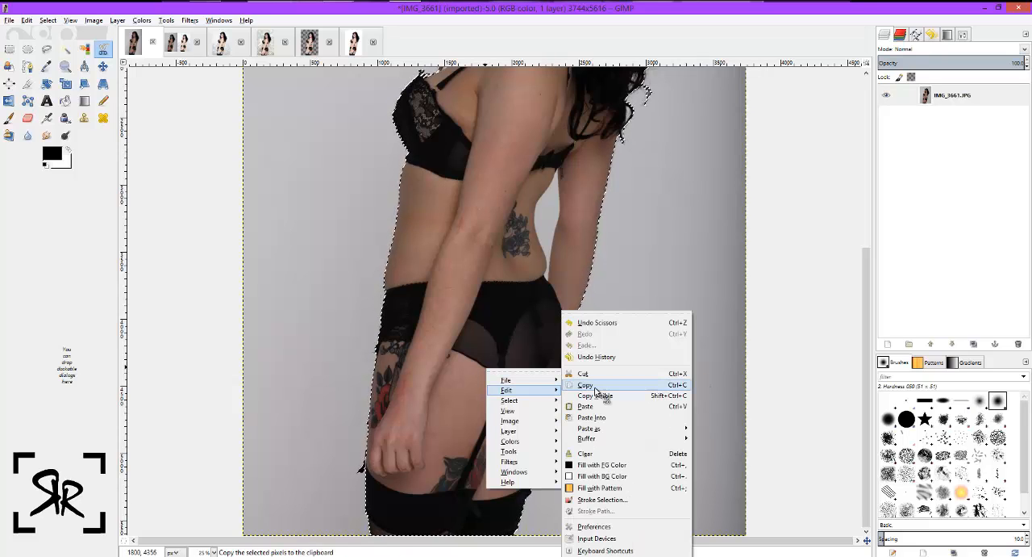
click(593, 385)
Switch to the bokeh composite image and delete its top layer, Pasted Layer #3.
click(313, 44)
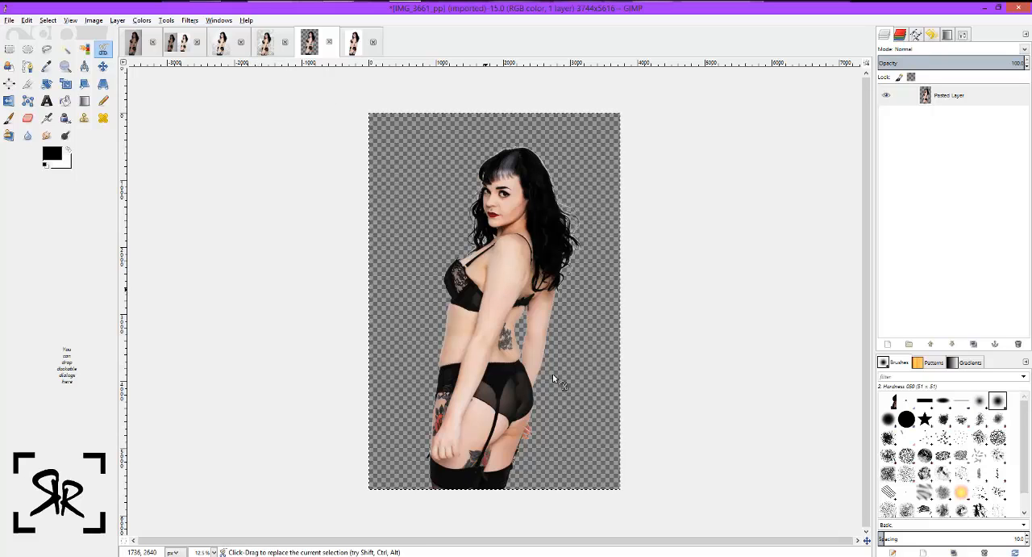
click(253, 54)
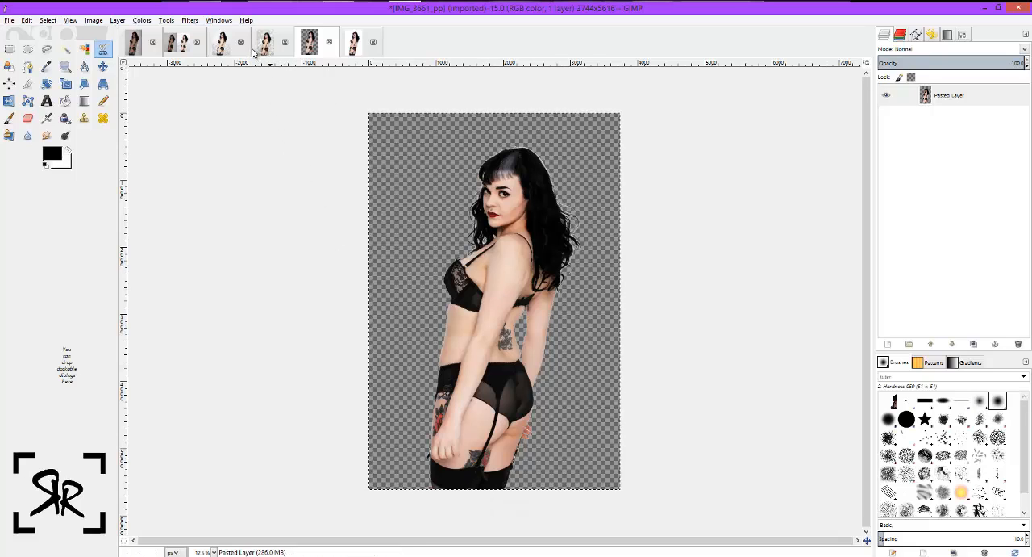
click(265, 42)
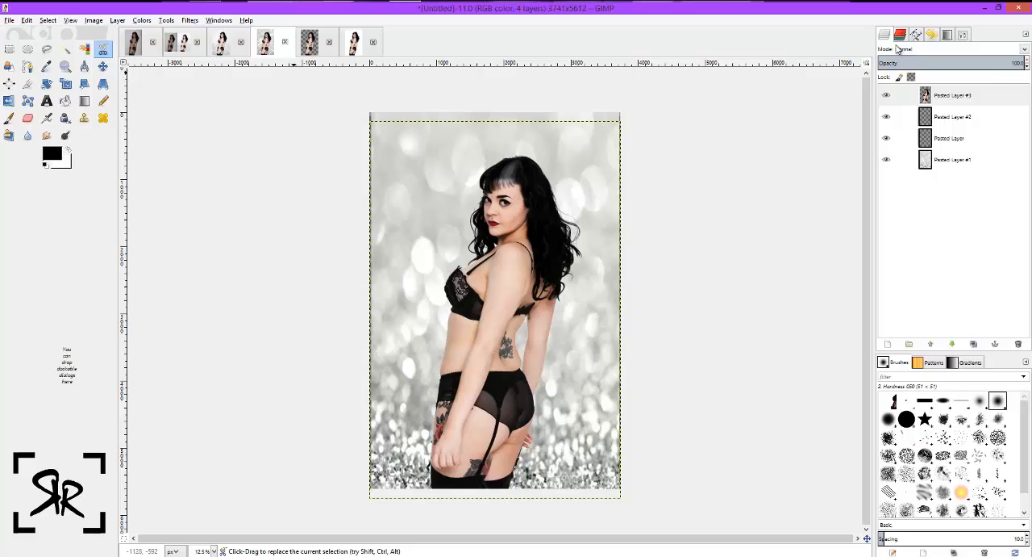
click(968, 96)
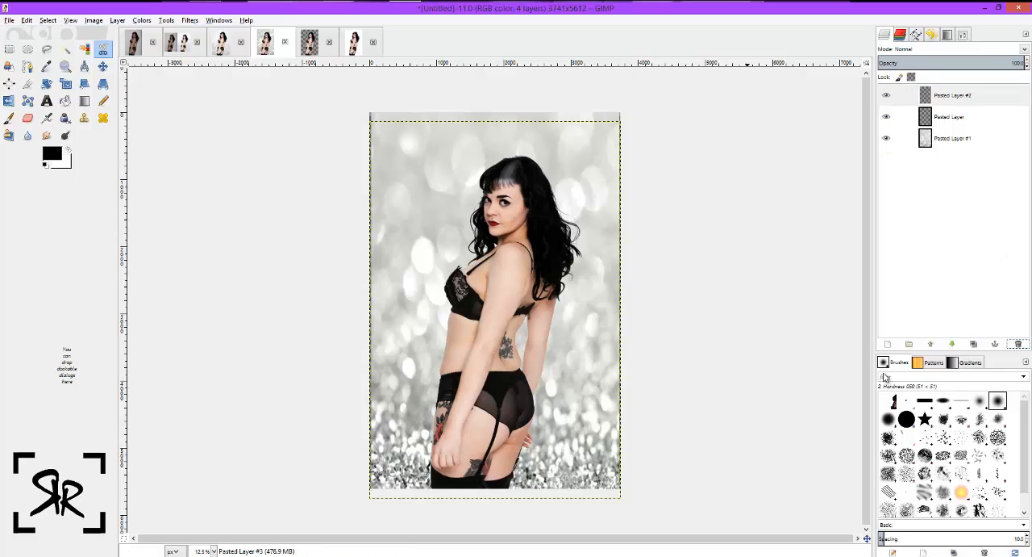
Paste the copied model into the bokeh composite and move her up so her legs meet the image's lower edge.
key(ctrl+v)
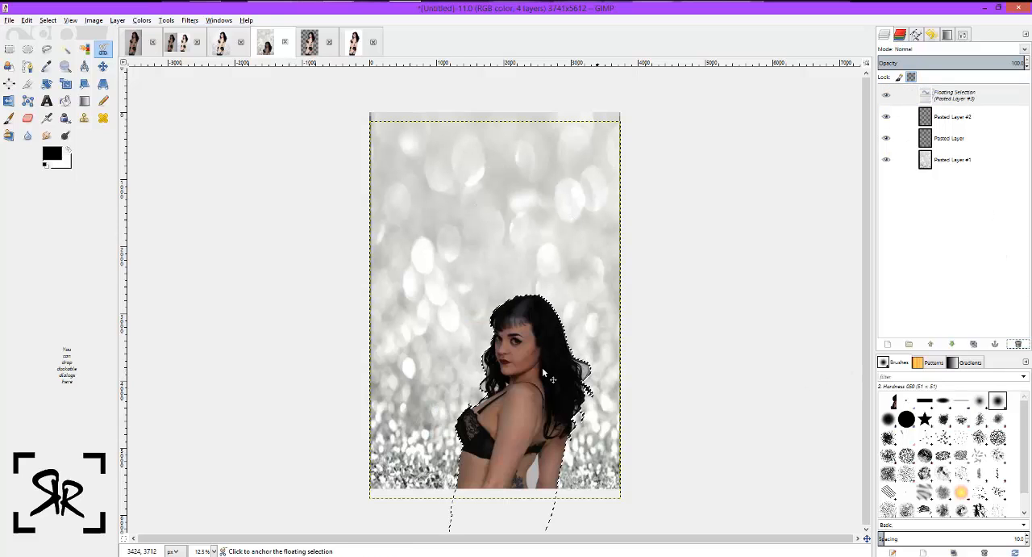
mouse_move(501, 196)
mouse_down()
mouse_move(535, 317)
mouse_move(563, 231)
mouse_up()
click(103, 67)
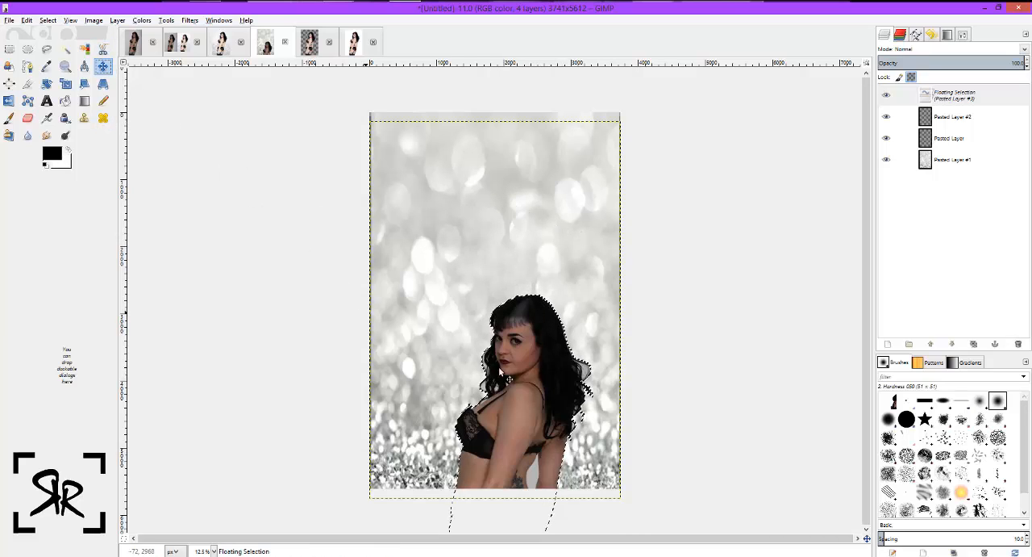
drag(523, 332, 536, 224)
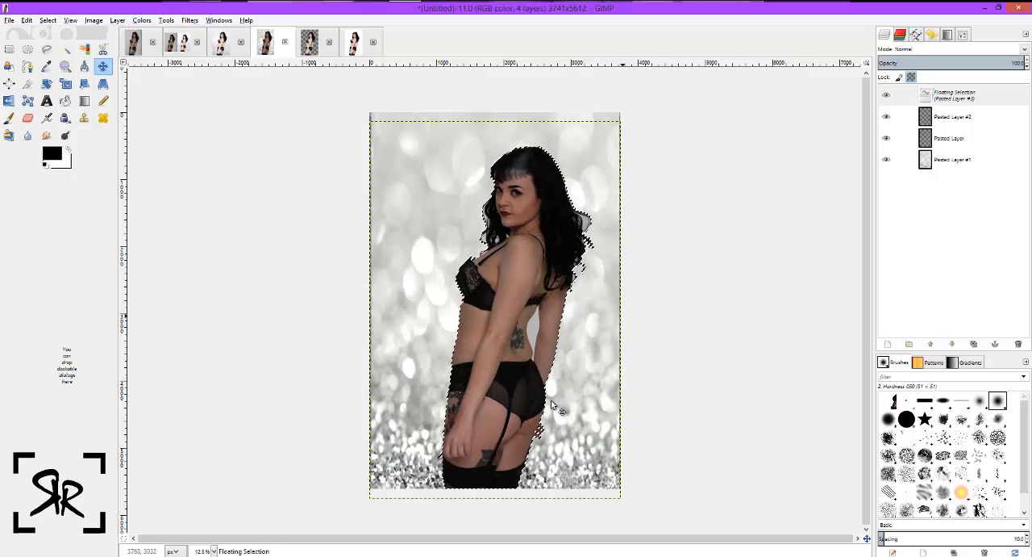
Turn the pasted floating selection into a new layer and activate the Fuzzy Select tool.
click(214, 550)
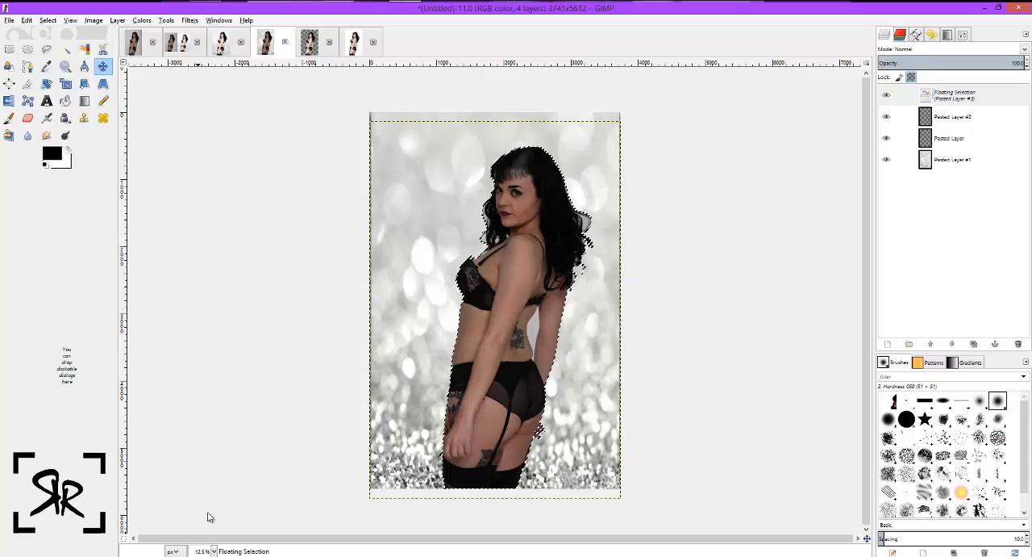
click(212, 513)
scroll(737, 454, up, 4)
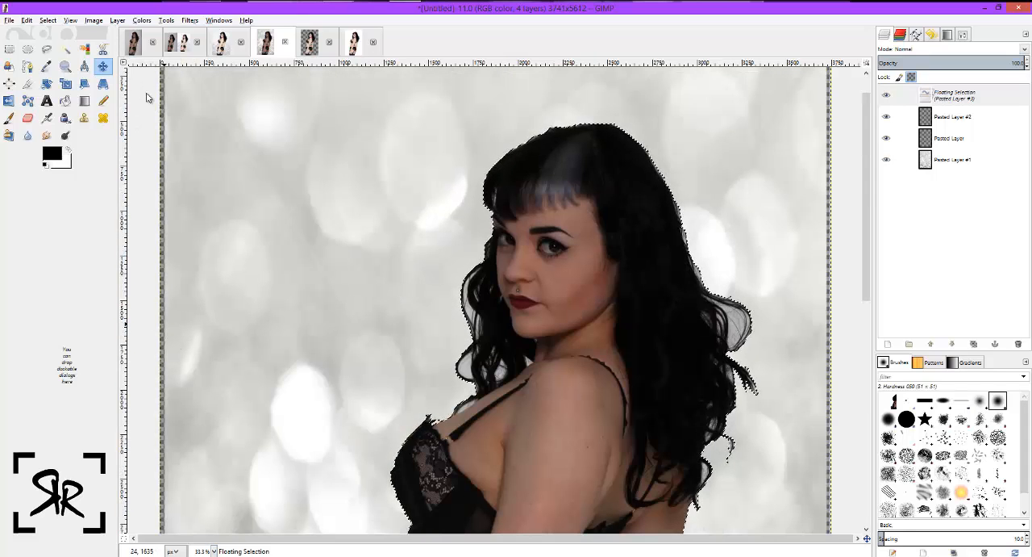
key(u)
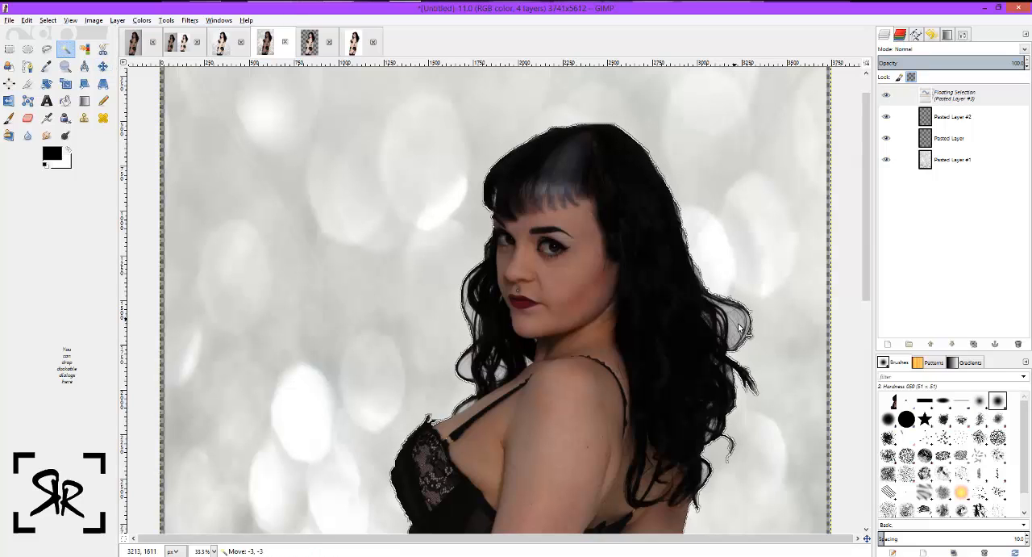
right_click(971, 97)
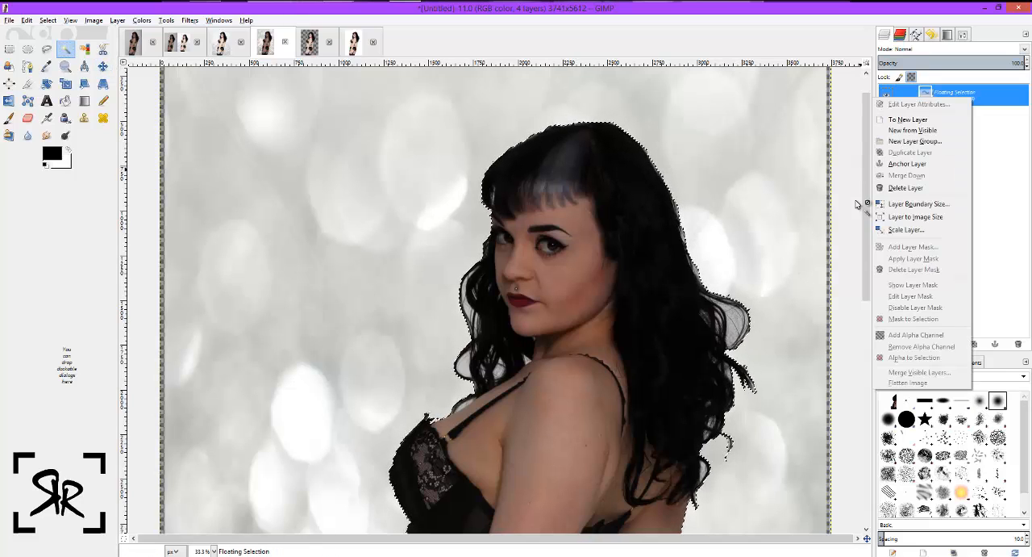
click(911, 113)
Remove the leftover grey background from the gaps in the curls at the back of her hair with Fuzzy Select.
click(740, 326)
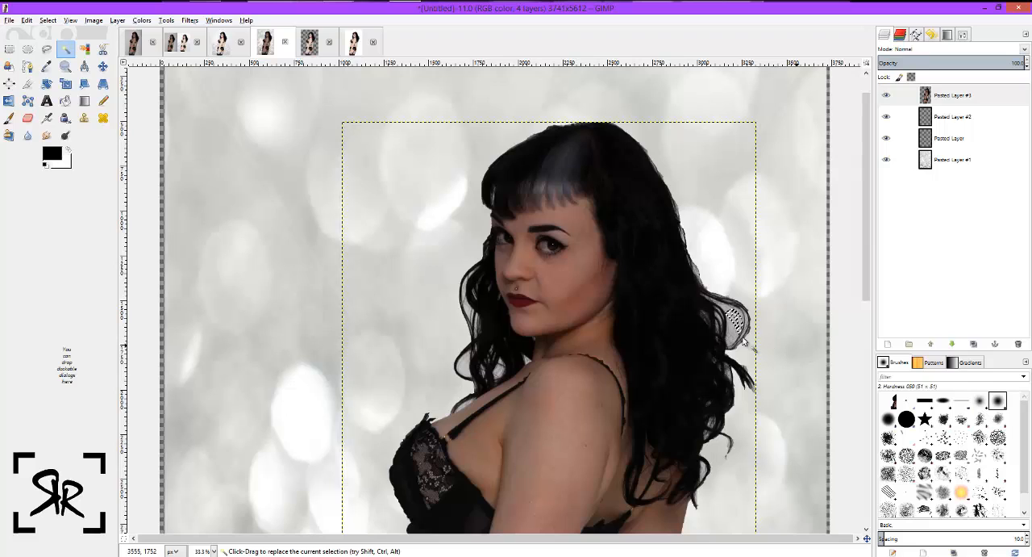
click(728, 307)
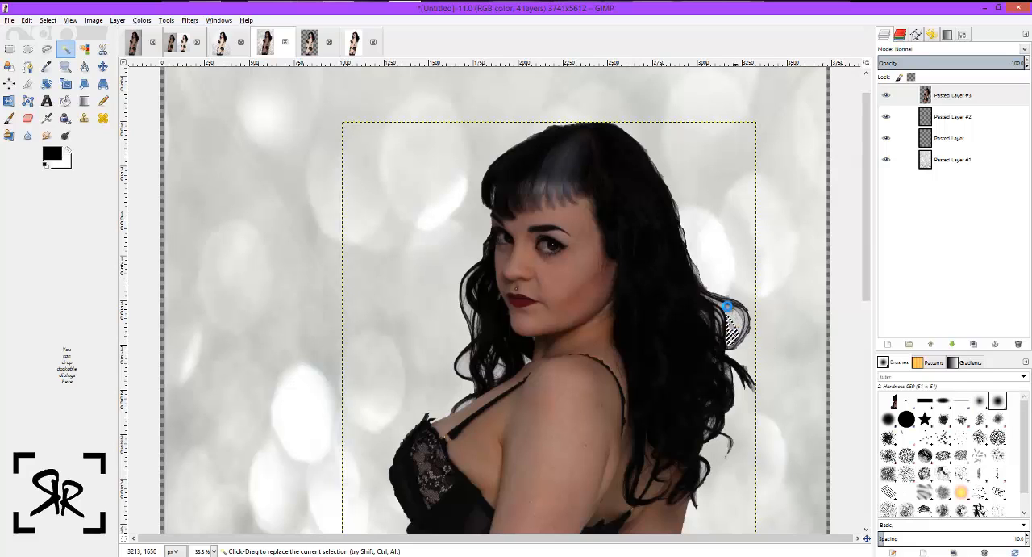
click(692, 268)
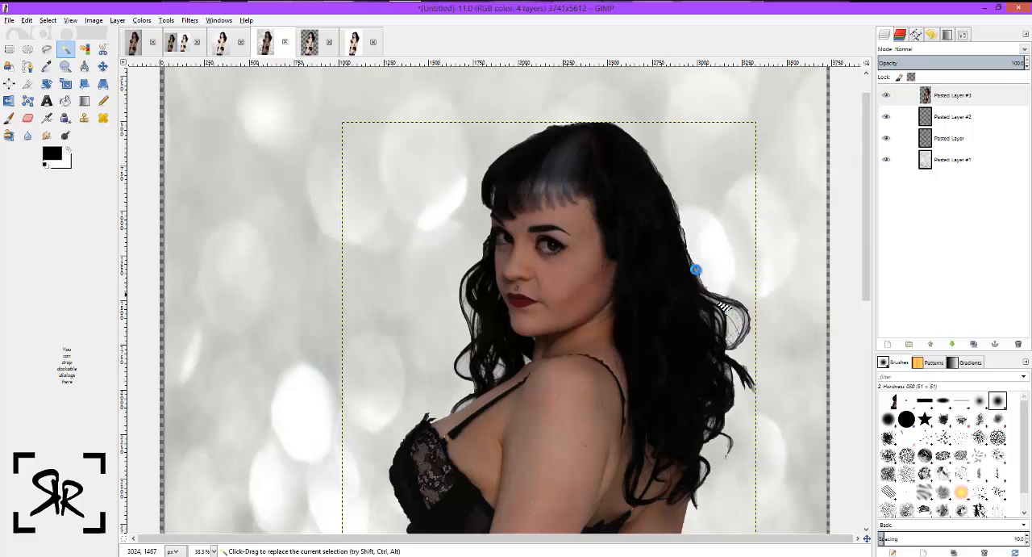
click(717, 327)
click(740, 314)
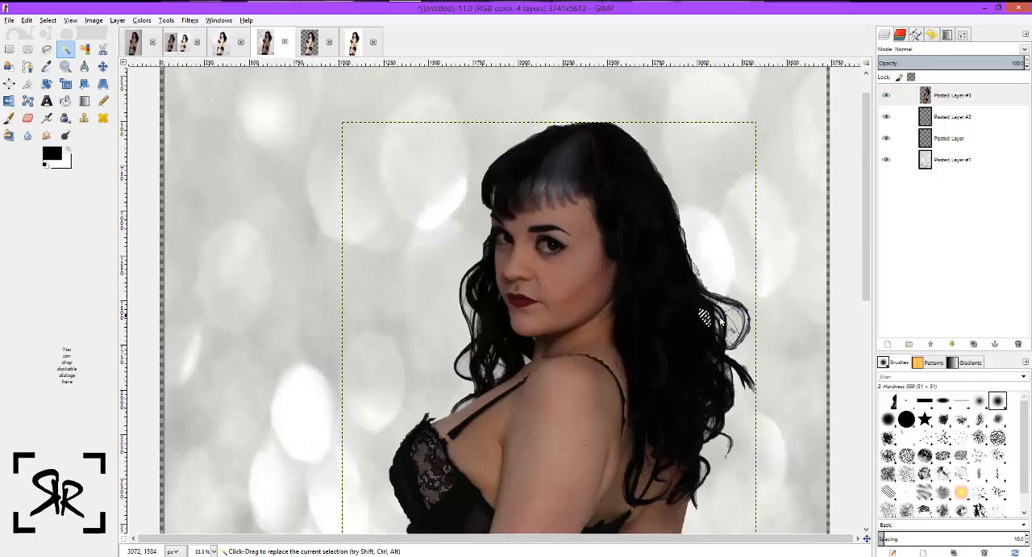
click(737, 358)
Examine the pasted model's edges and remaining background gaps against the bokeh backdrop, and compare with the IMG_3661_pp image.
scroll(649, 400, down, 3)
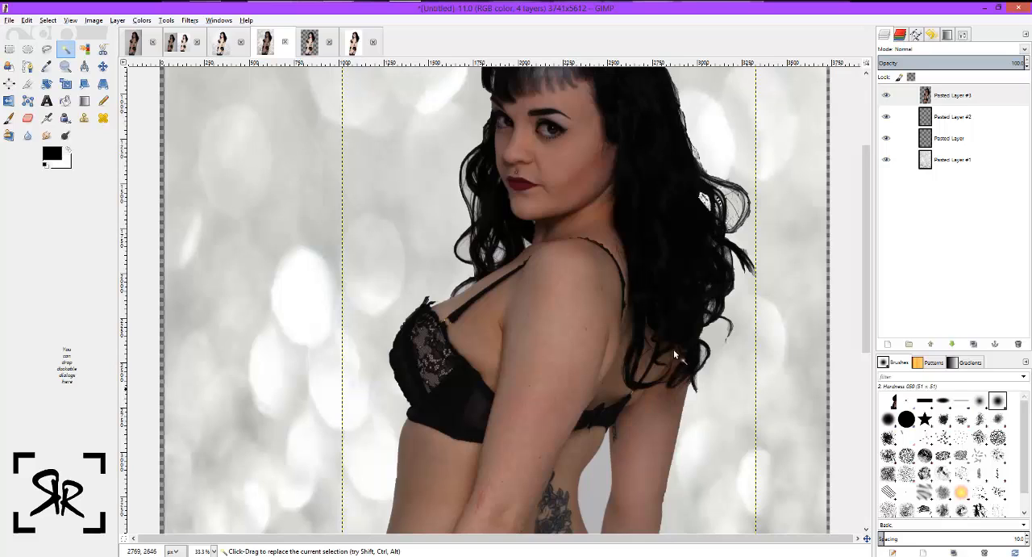
scroll(718, 300, up, 3)
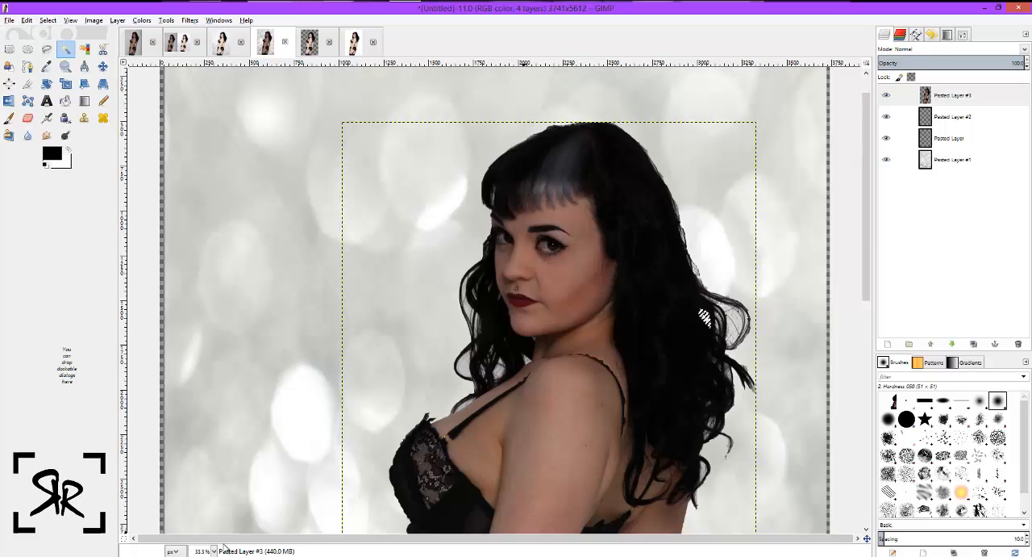
scroll(274, 418, down, 9)
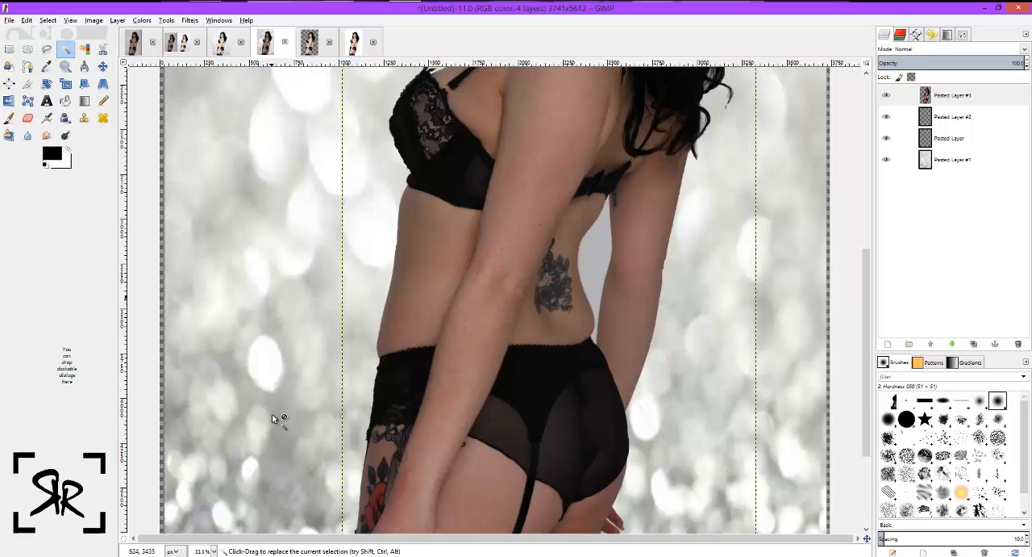
scroll(274, 417, up, 3)
scroll(275, 418, down, 7)
scroll(275, 418, up, 13)
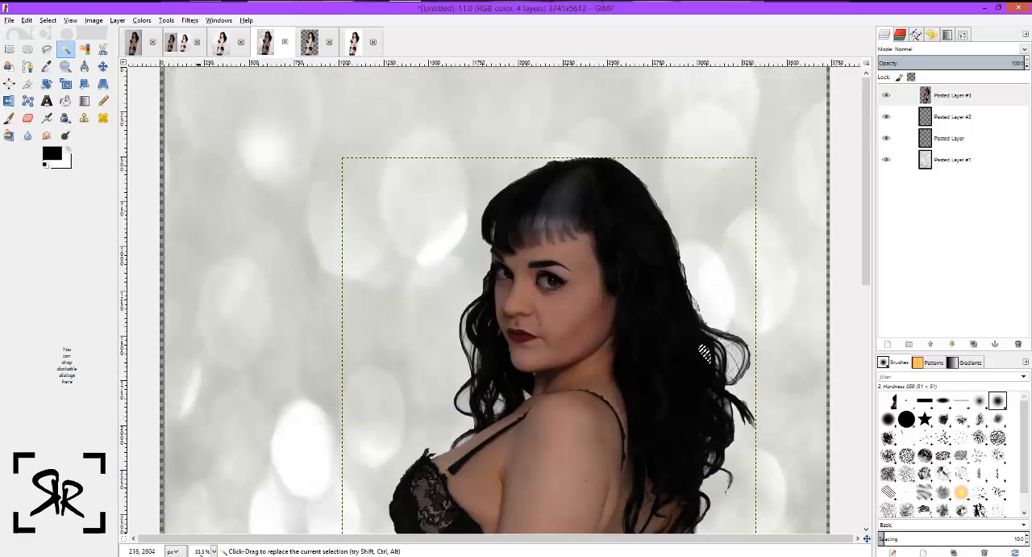
click(208, 551)
click(206, 526)
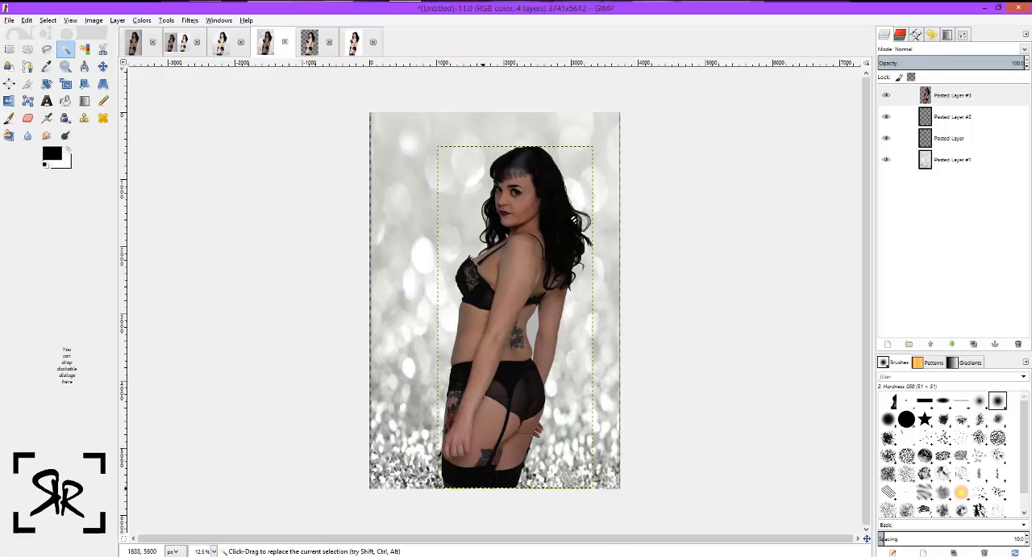
click(355, 42)
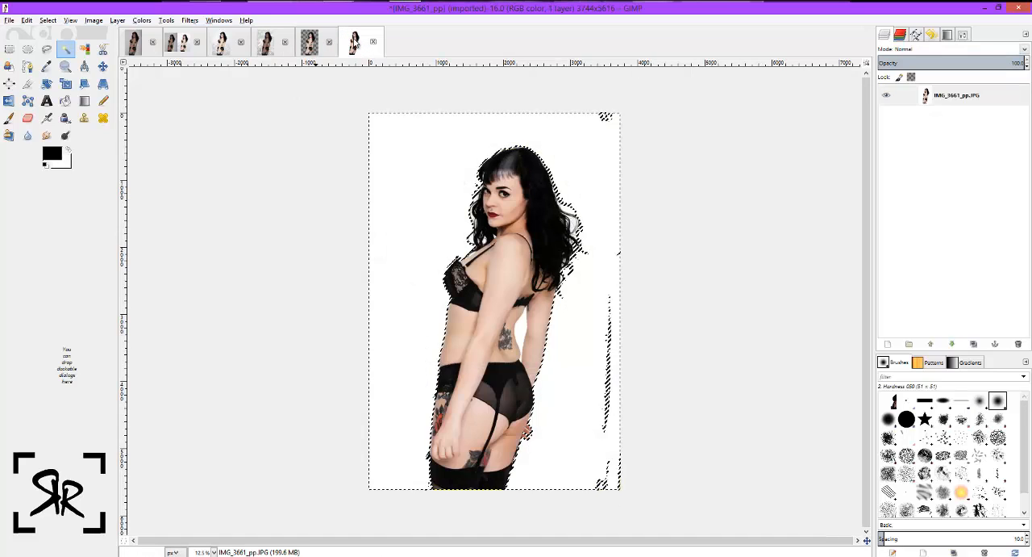